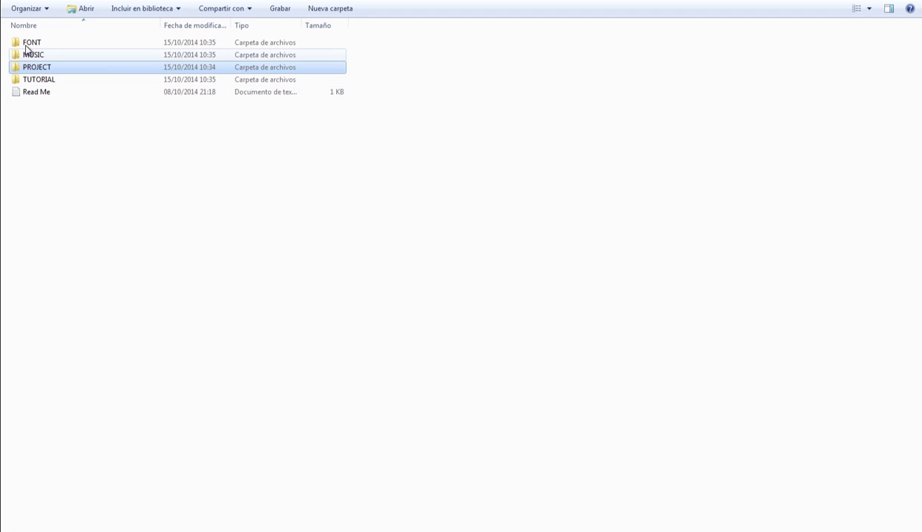
Browse the downloaded template's folders and open the PROJECT folder
left_click(33, 43)
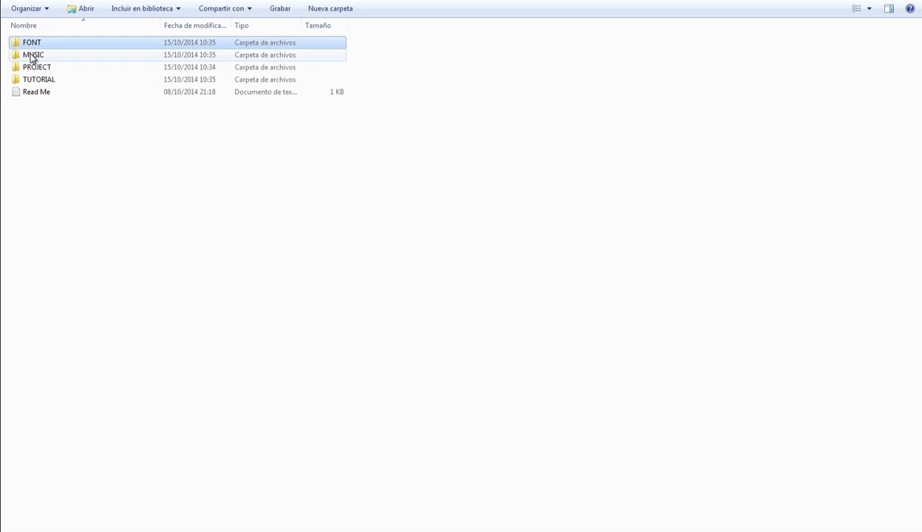
left_click(32, 55)
left_click(34, 67)
left_click(35, 79)
left_click(43, 155)
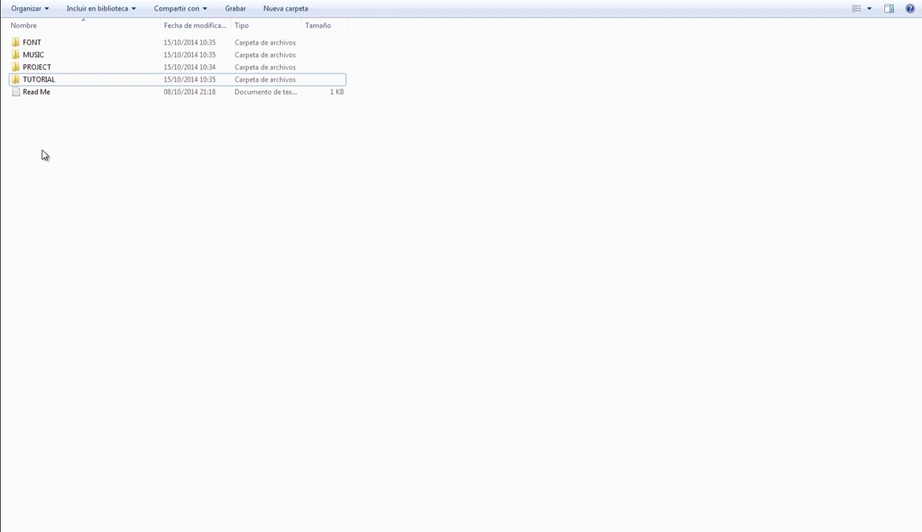
left_click(33, 67)
double_click(42, 68)
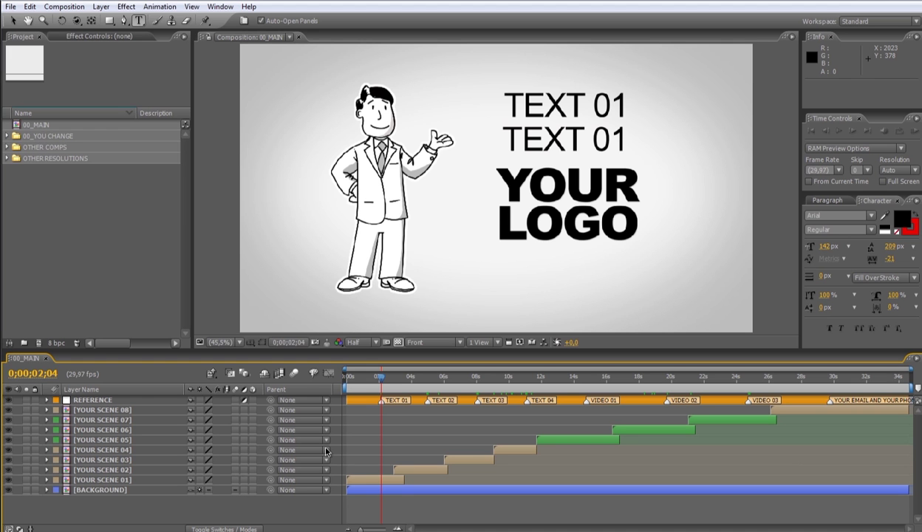
Expand 00_YOU CHANGE and look over its SCENES, TEXTS, VIDEO PLACE HOLDERS and YOUR LOGO items
left_click(151, 283)
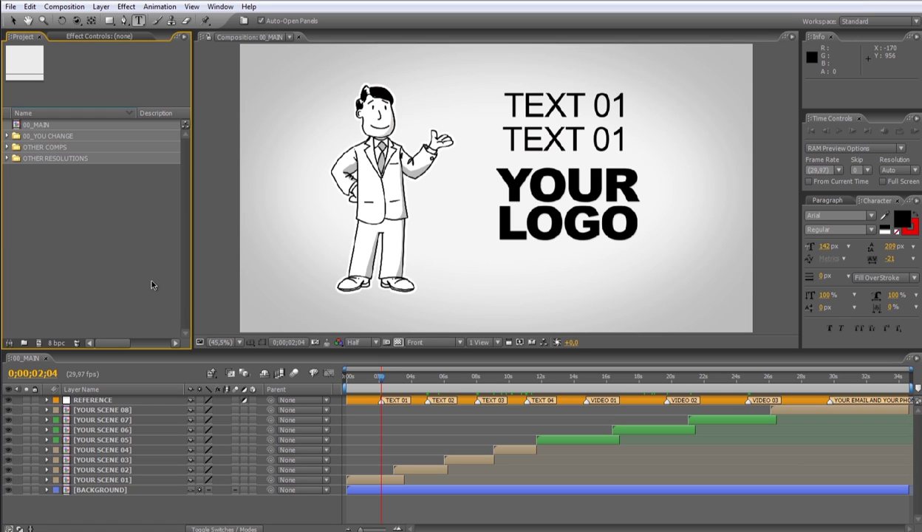
left_click(35, 124)
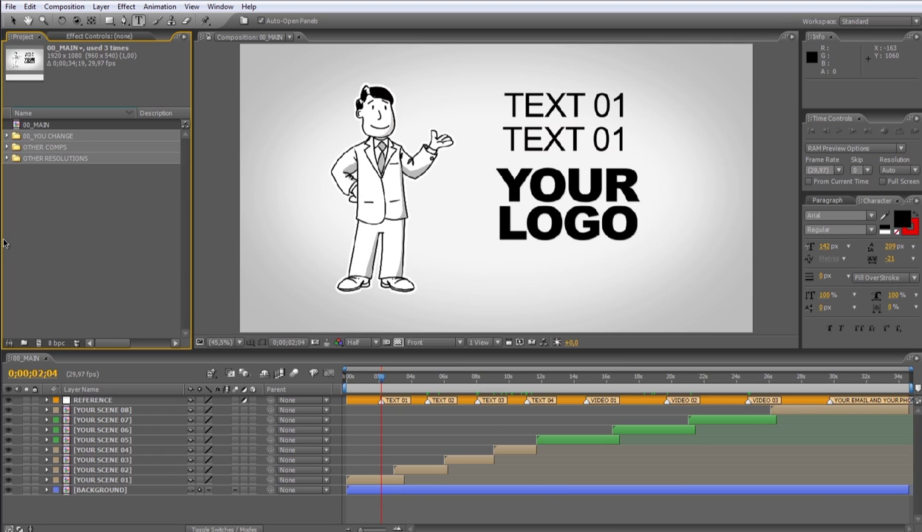
left_click(65, 139)
double_click(65, 139)
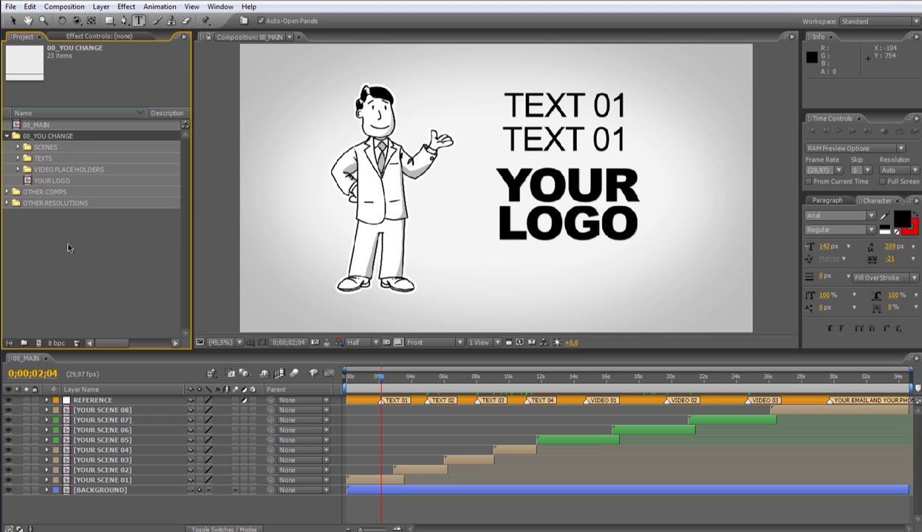
left_click(46, 148)
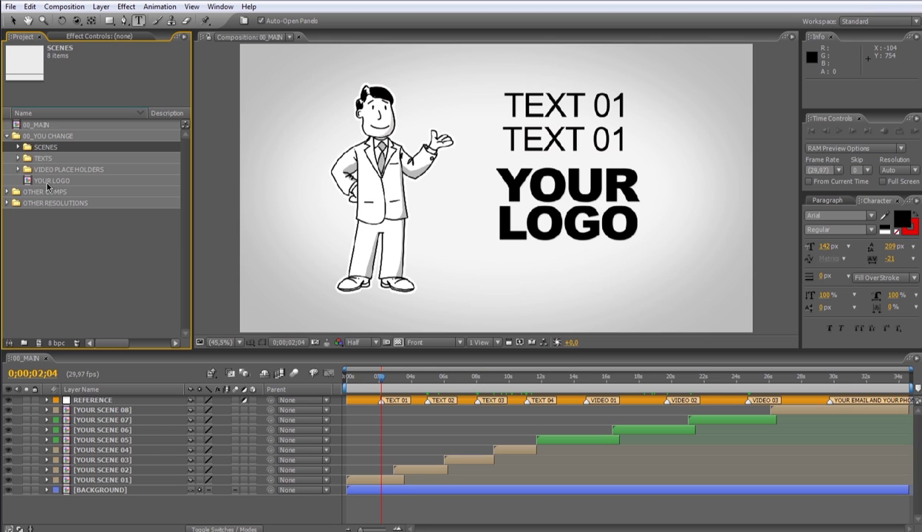
left_click(44, 158)
left_click(66, 169)
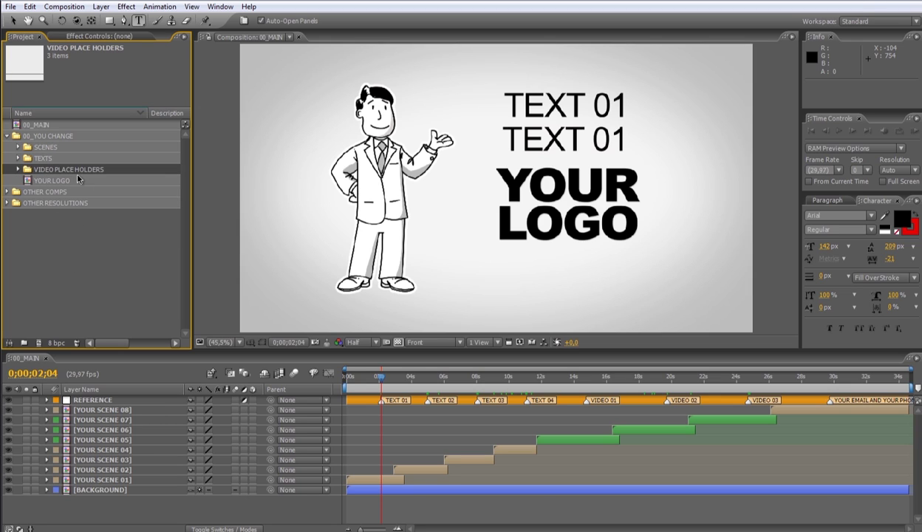
key("Down")
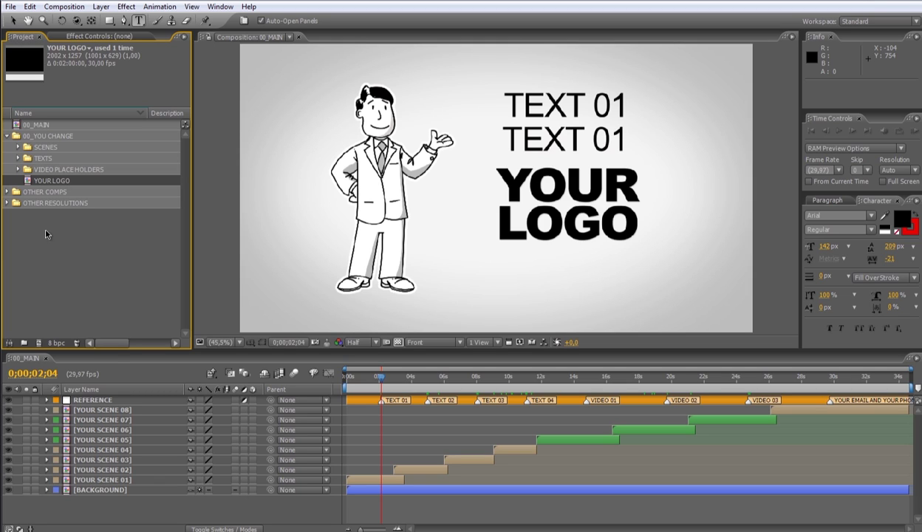
Check the HD 720, NTSC DV and PAL D1 DV comps in OTHER RESOLUTIONS, then collapse it
left_click(53, 194)
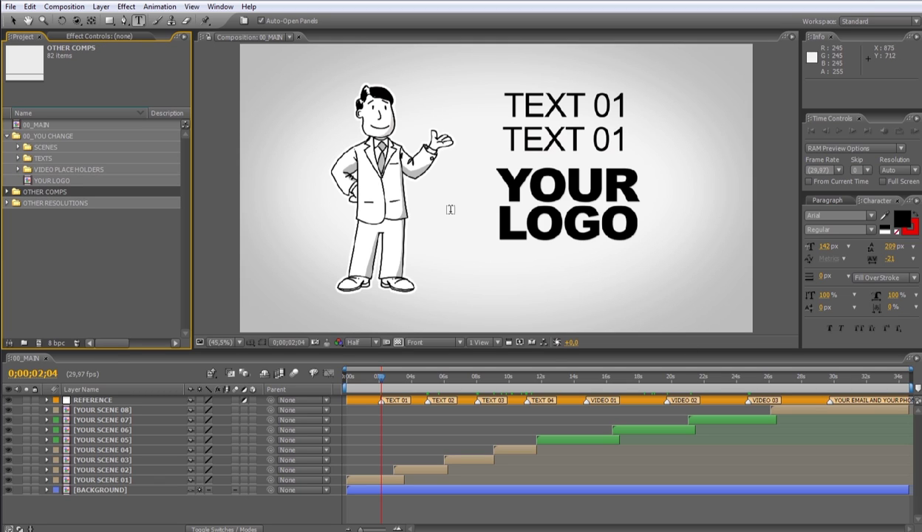
left_click(13, 20)
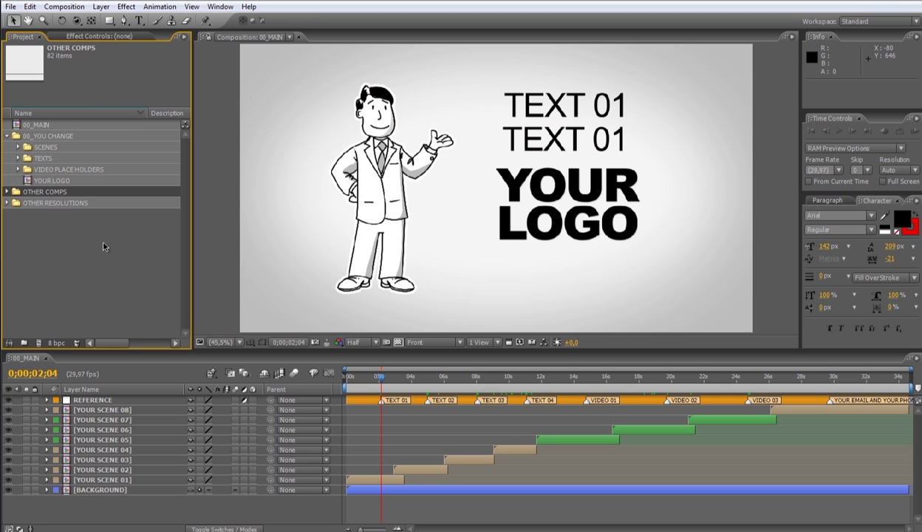
left_click(81, 264)
left_click(55, 204)
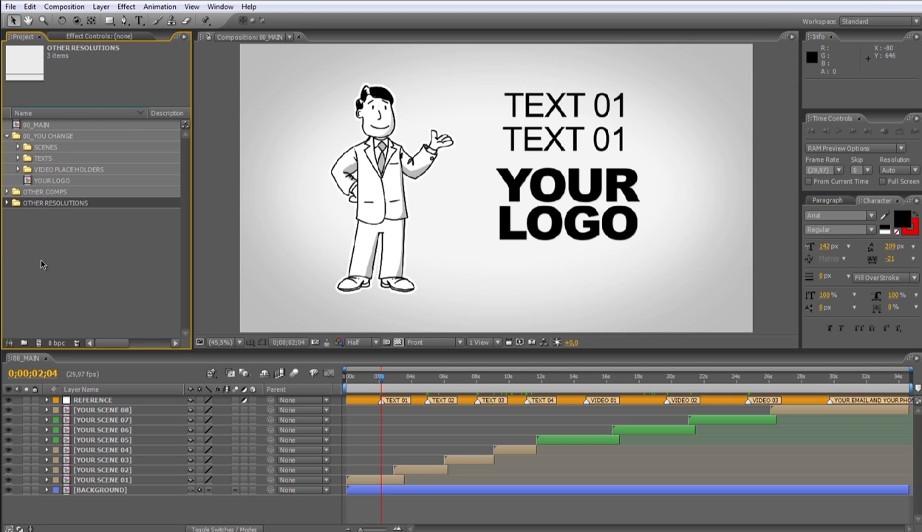
left_click(7, 202)
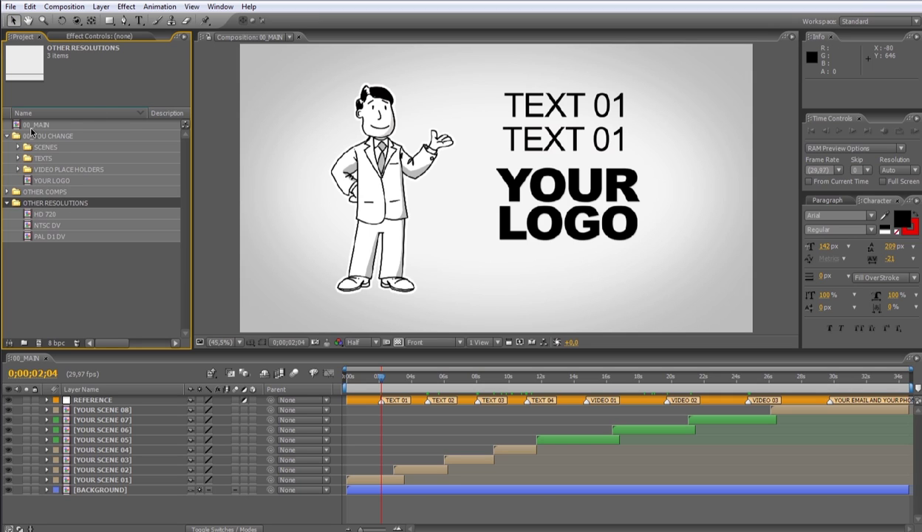
left_click(36, 124)
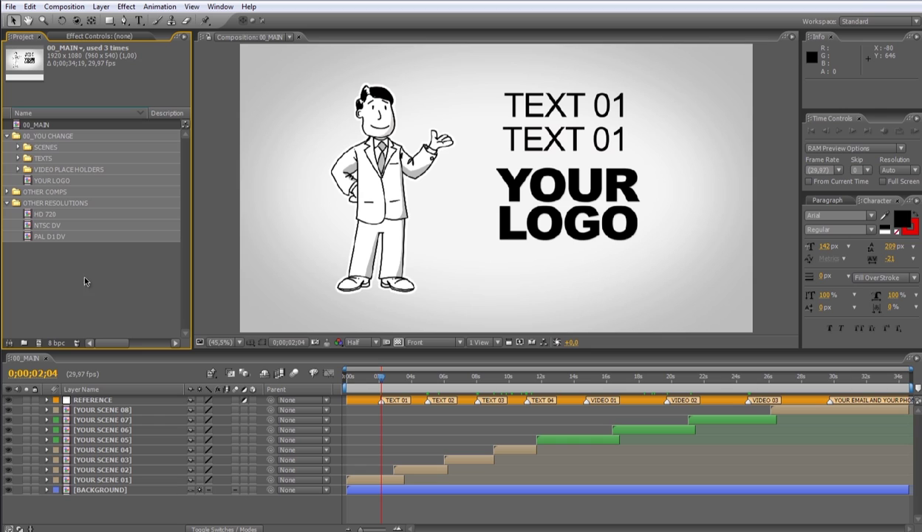
left_click(45, 214)
left_click(48, 225)
left_click(50, 237)
left_click(8, 202)
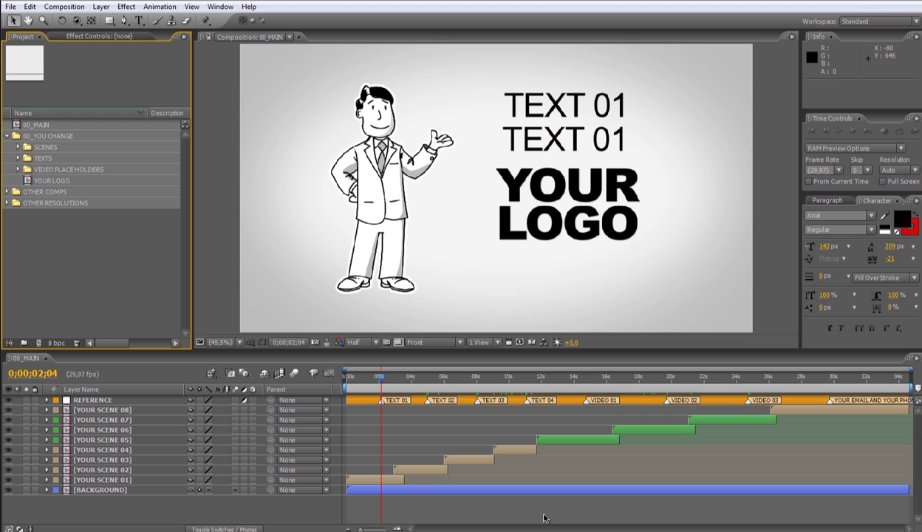
left_click(403, 412)
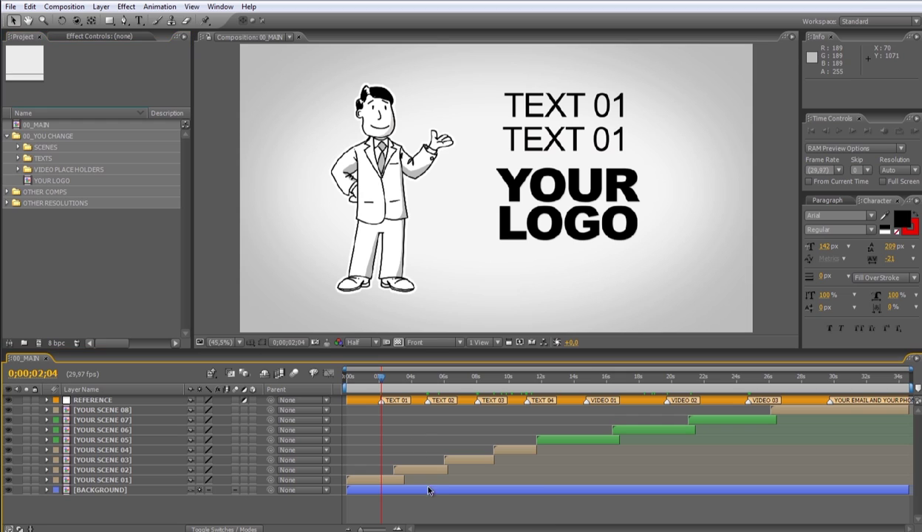
left_click(362, 401)
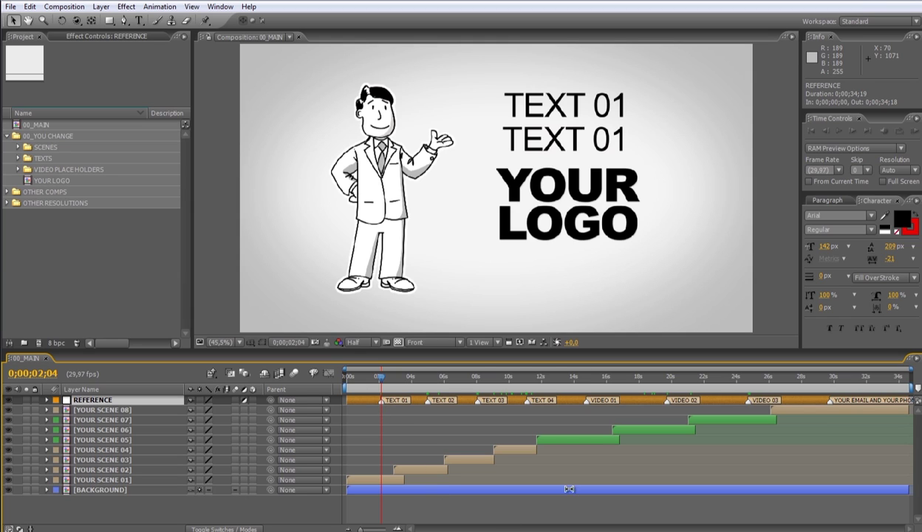
left_click(585, 375)
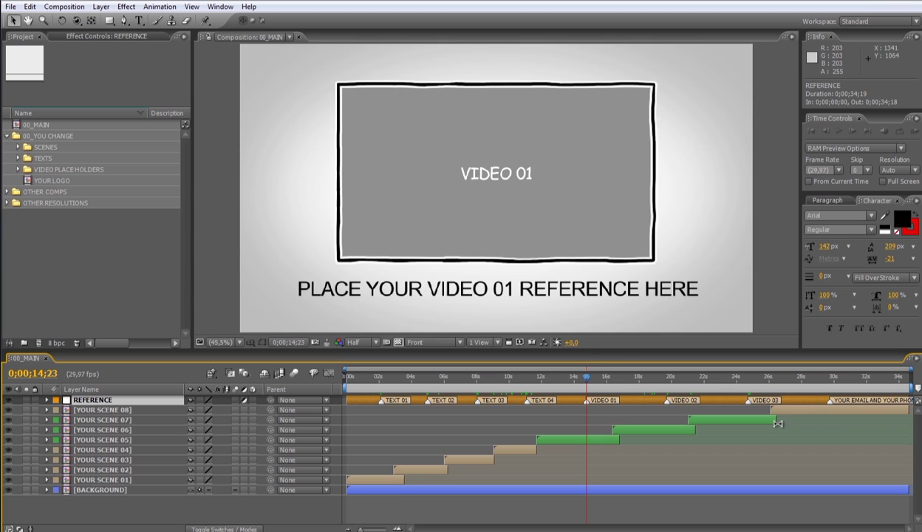
left_click(830, 376)
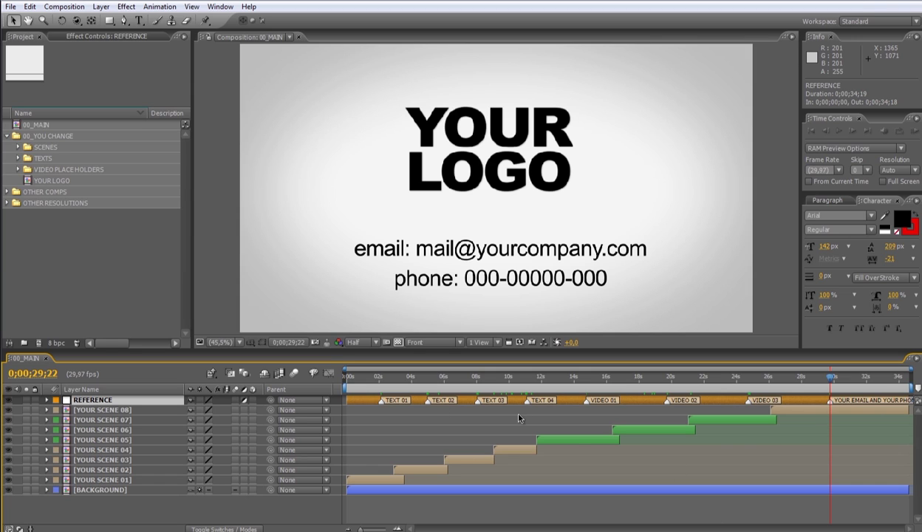
left_click(382, 380)
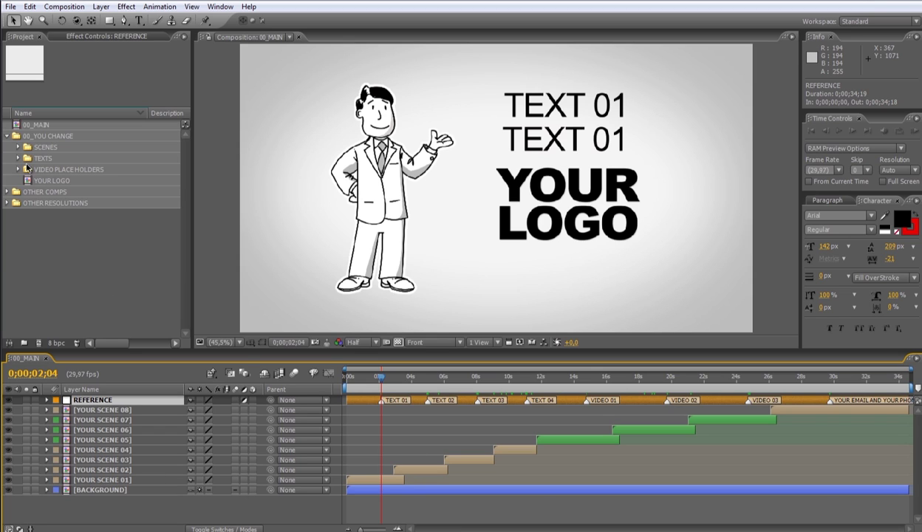
Expand the TEXTS folder and open the TEXT 01 composition
left_click(39, 136)
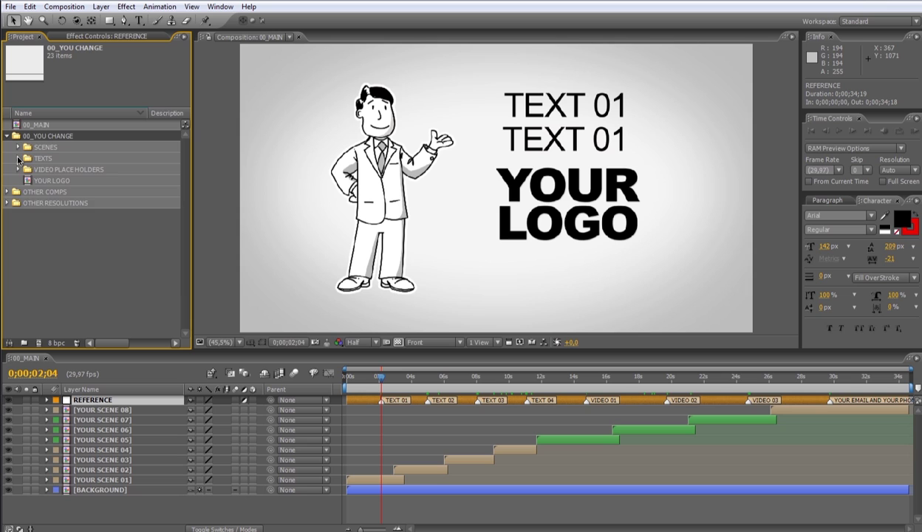
left_click(18, 158)
left_click(59, 182)
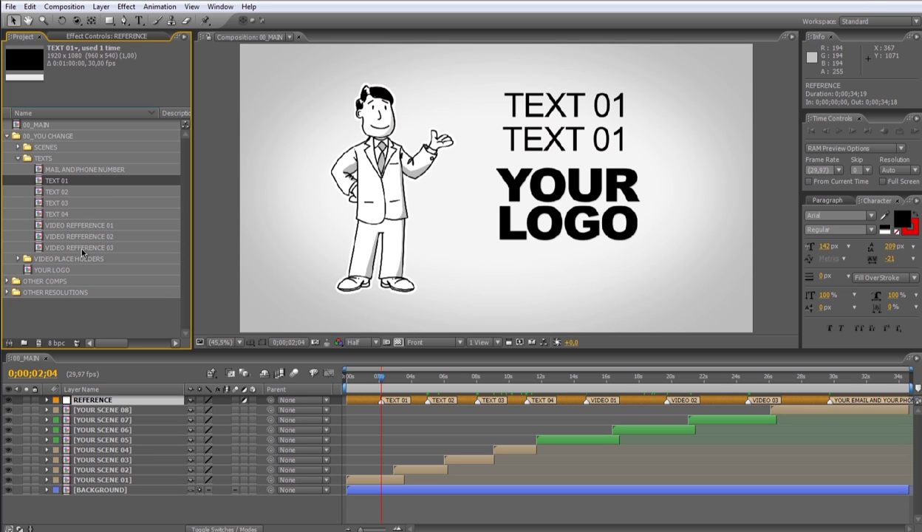
double_click(58, 183)
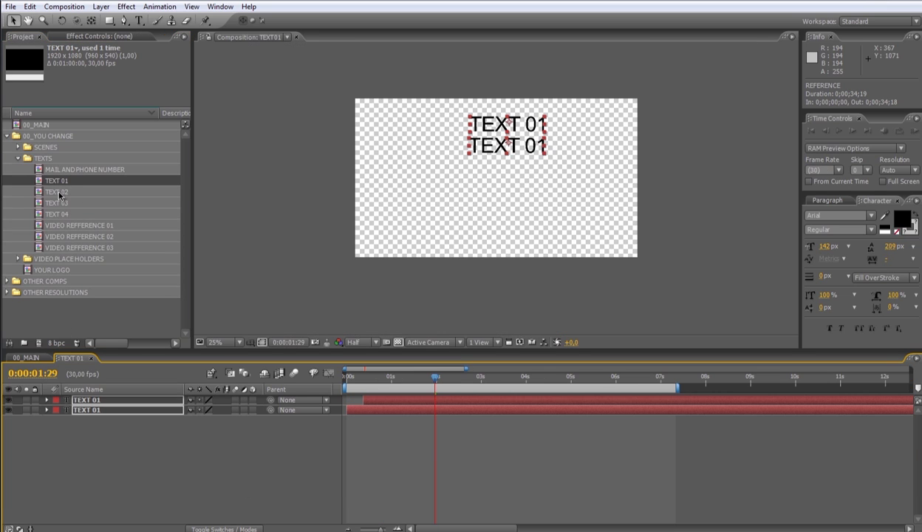
left_click(502, 478)
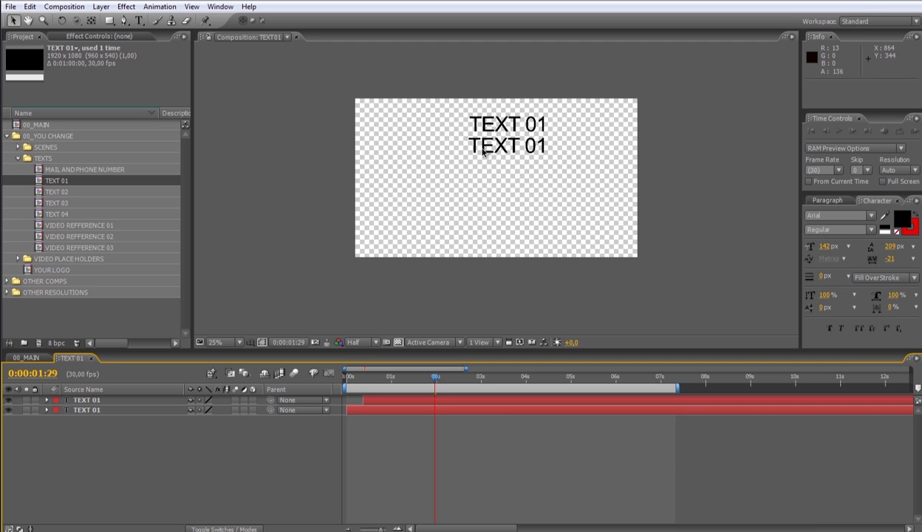
Replace the two TEXT 01 placeholder lines with 'Hello!' and 'we are...'
double_click(456, 411)
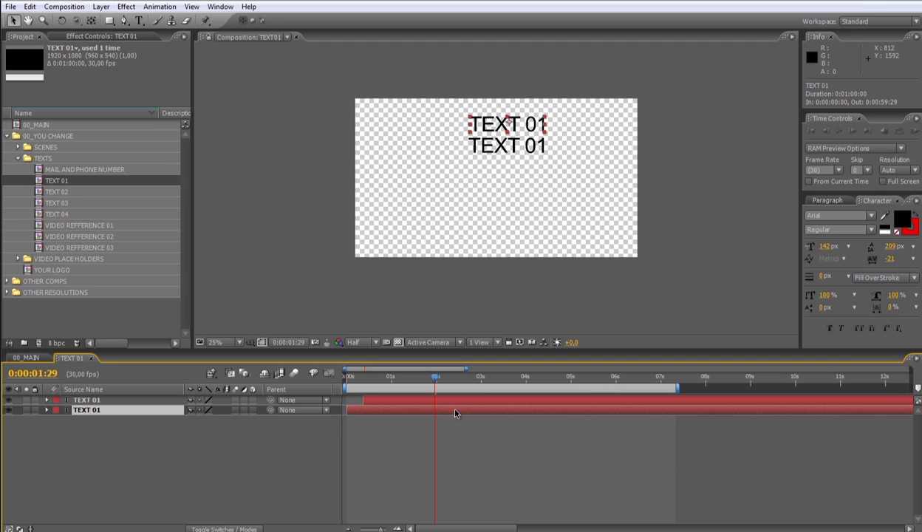
type("He")
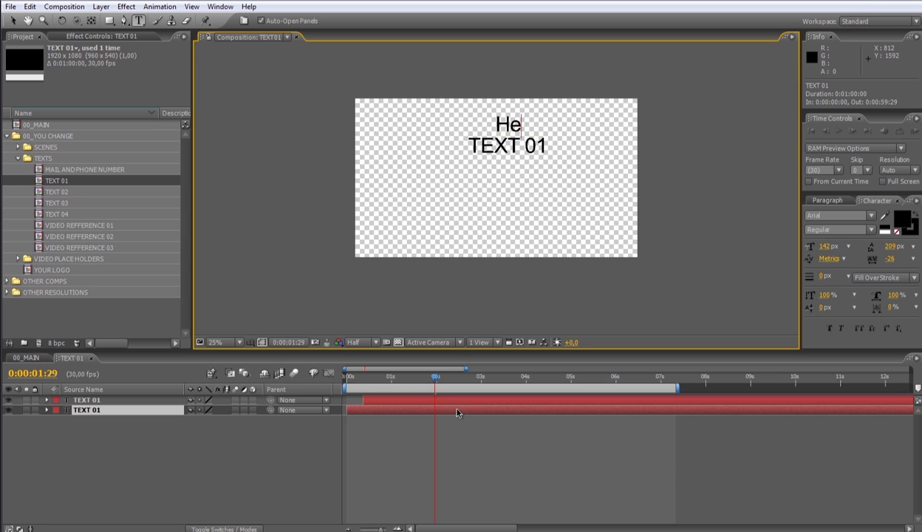
type("llo!")
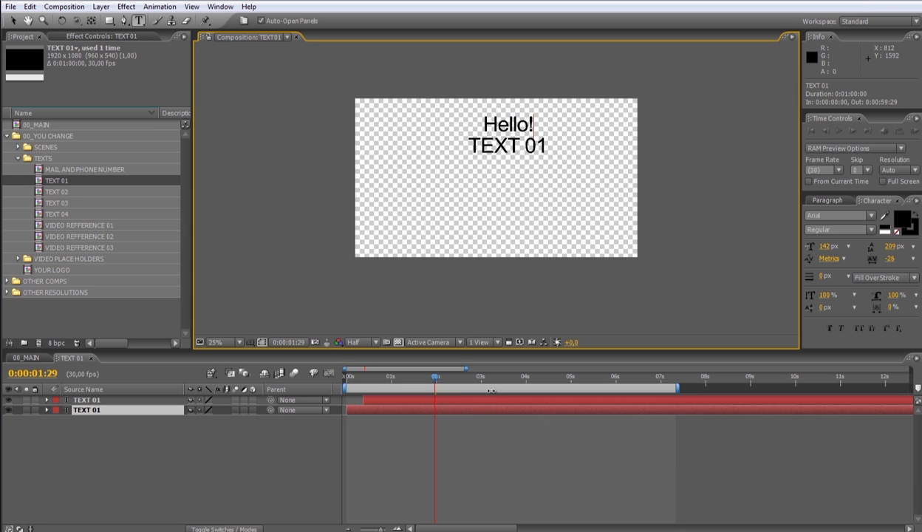
left_click(478, 401)
double_click(477, 401)
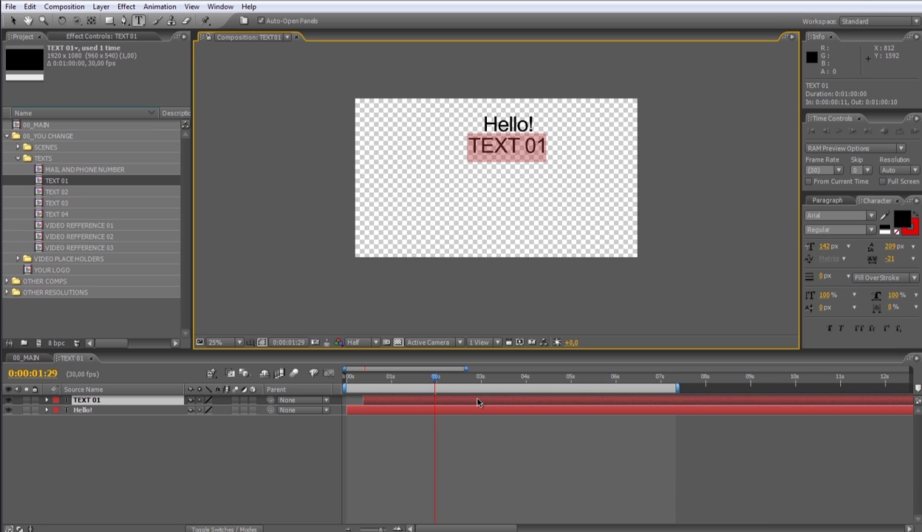
type("we are...")
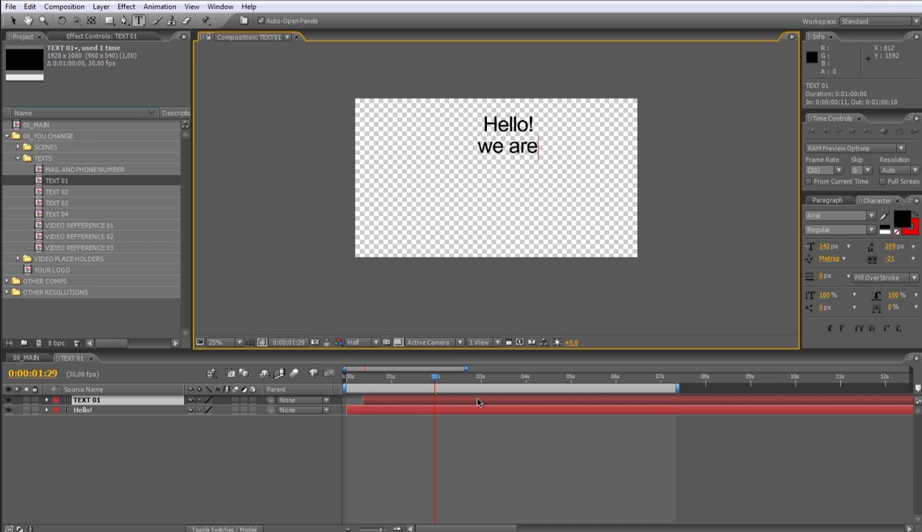
left_click(471, 458)
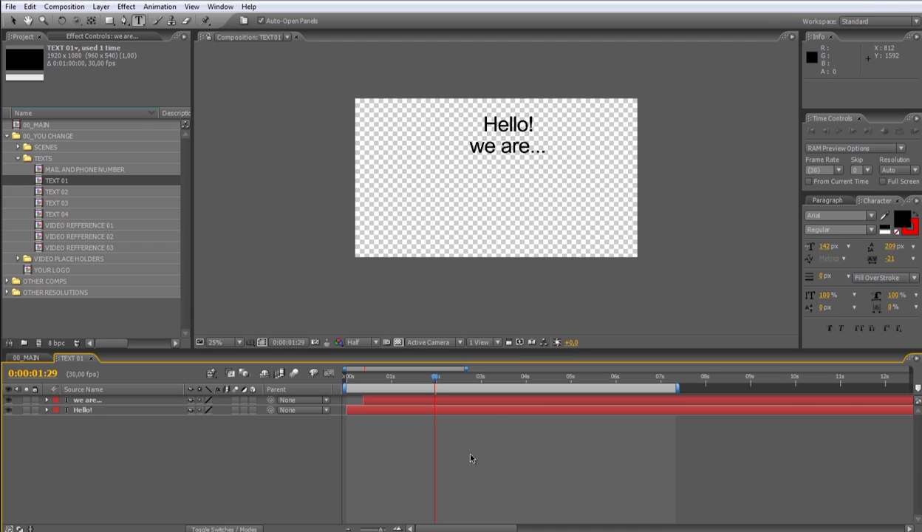
left_click(494, 412)
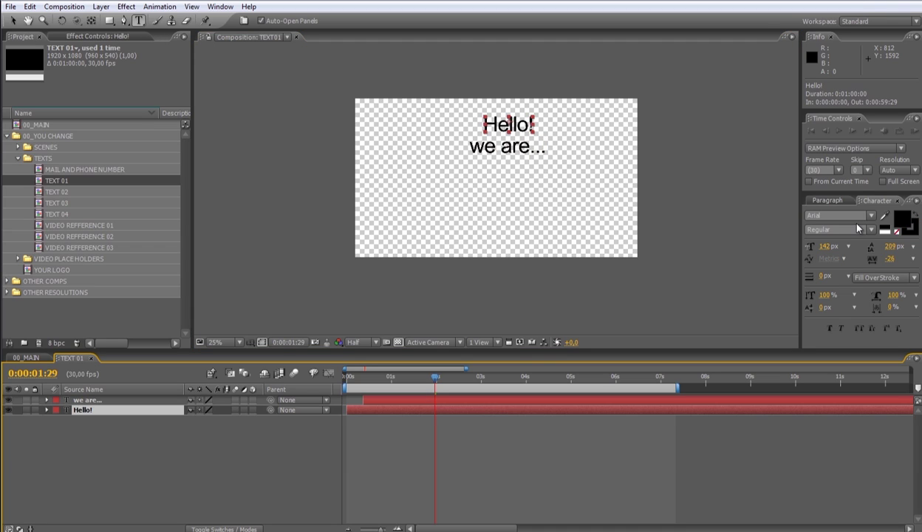
Set both text lines in Comic Sans MS and colour 'Hello!' red
left_click(783, 403, "shift")
left_click(835, 215)
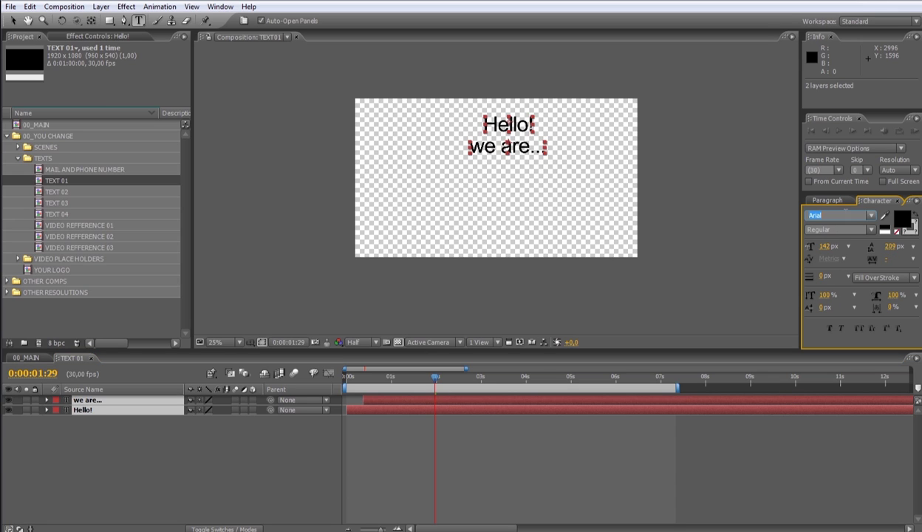
type("Comic Sans MS")
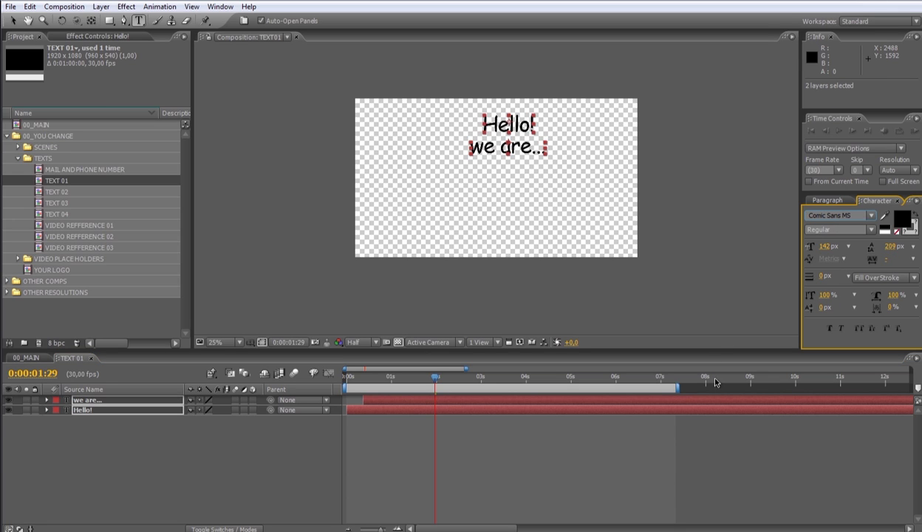
left_click(650, 409)
left_click(901, 220)
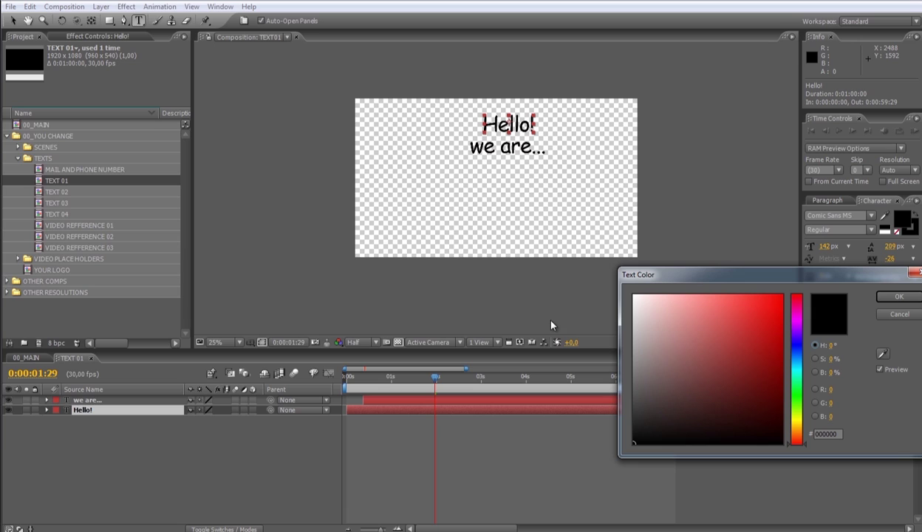
left_click(775, 309)
left_click(894, 298)
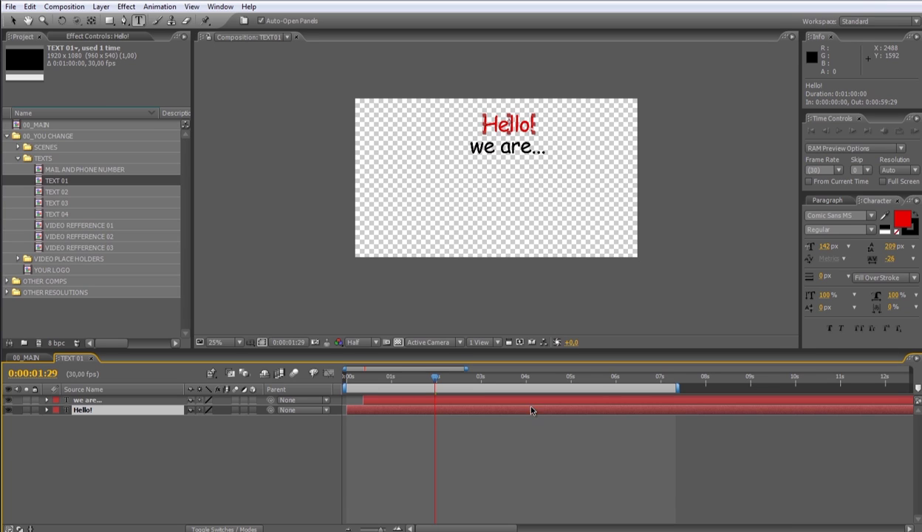
Enlarge 'Hello!' to 200 px and move it directly above 'we are...'
key("s")
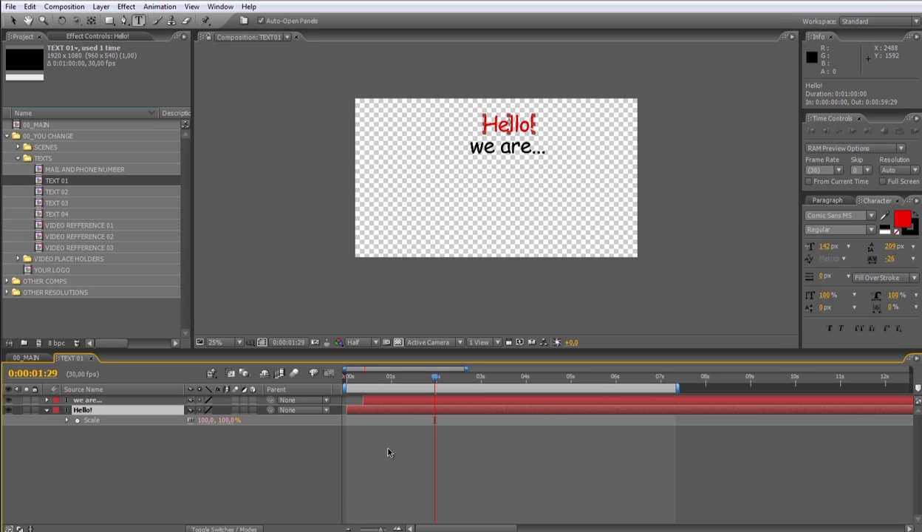
key("s")
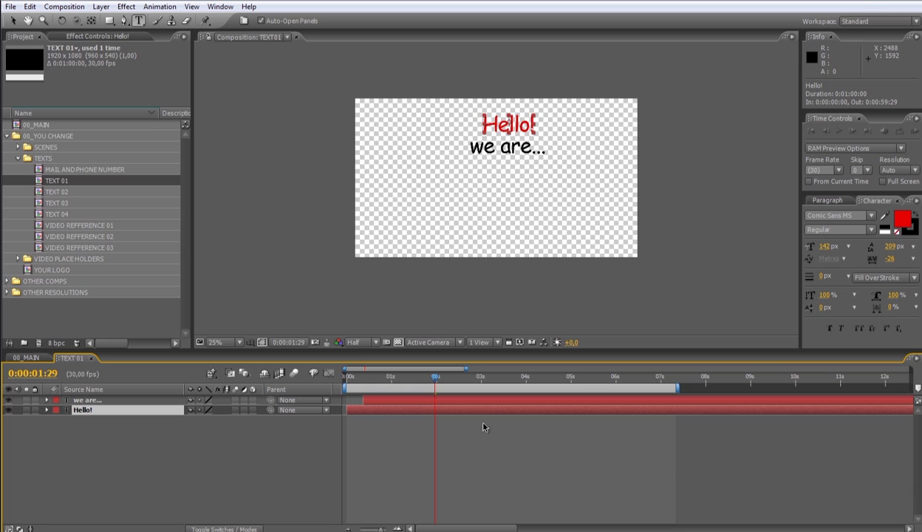
left_click(13, 20)
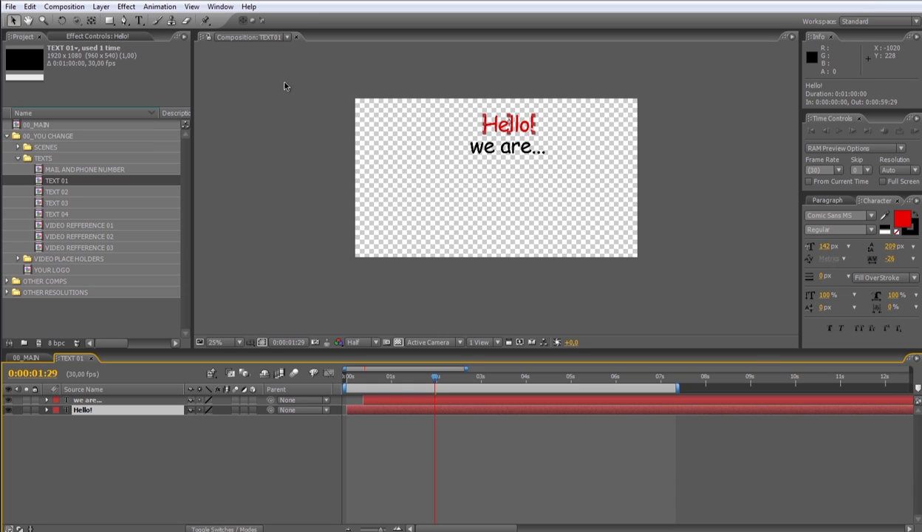
left_click_drag(825, 248, 859, 249)
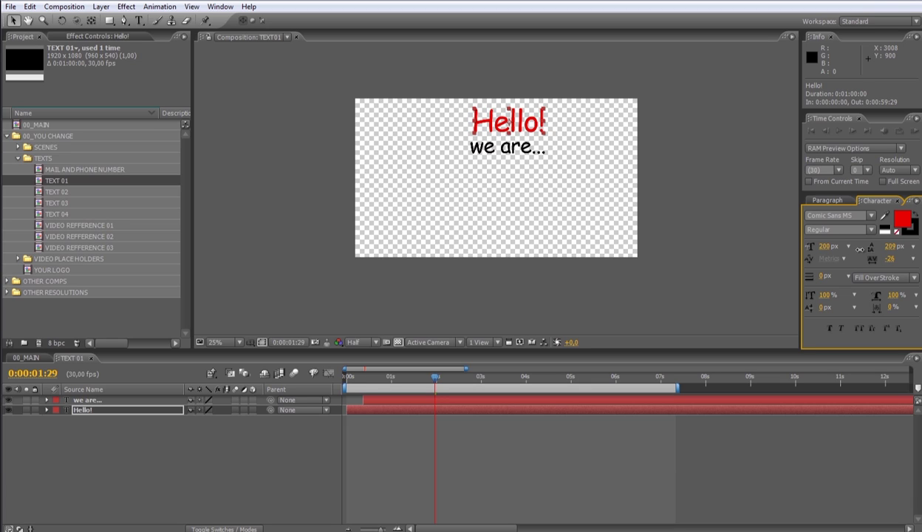
left_click(536, 458)
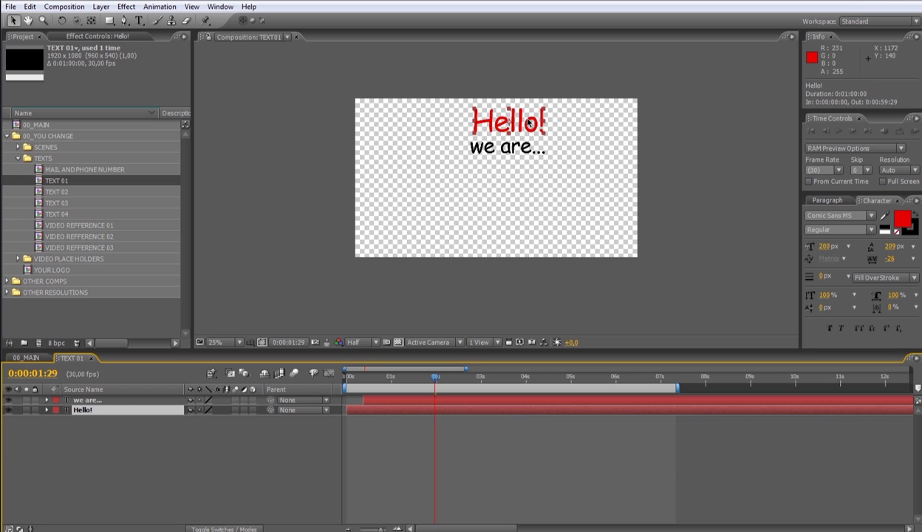
mouse_move(529, 125)
left_mouse_down()
mouse_move(446, 126)
mouse_move(594, 133)
mouse_move(527, 131)
left_mouse_up()
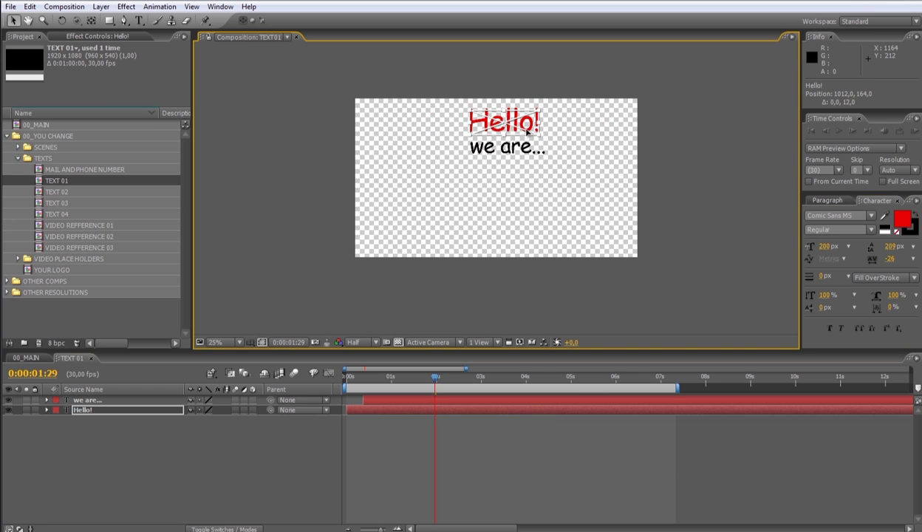
left_click(513, 147, "shift")
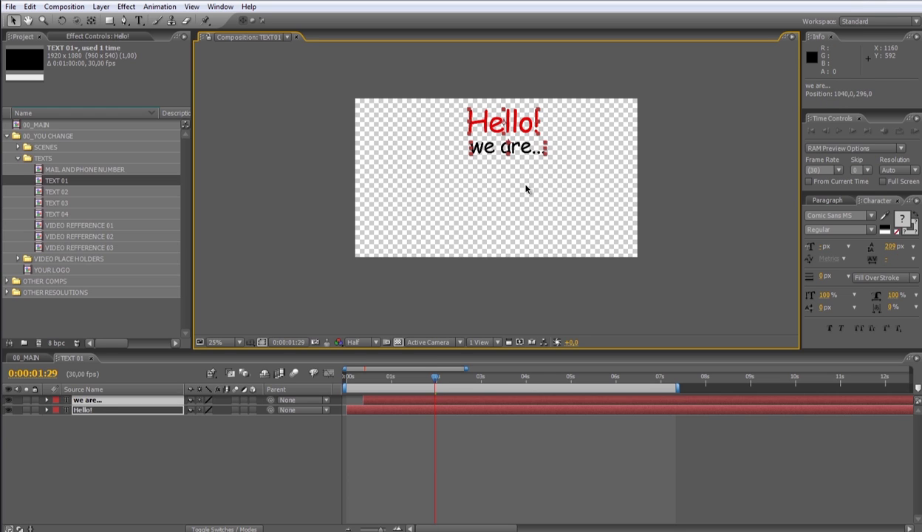
left_click(481, 430)
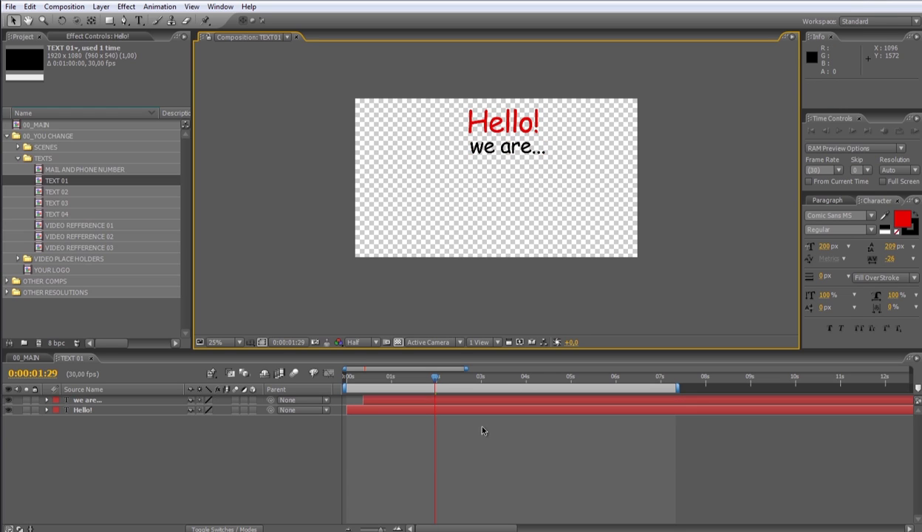
Return to 00_MAIN and preview the text scenes up to VIDEO 01 at 0;00;14;23
left_click(90, 357)
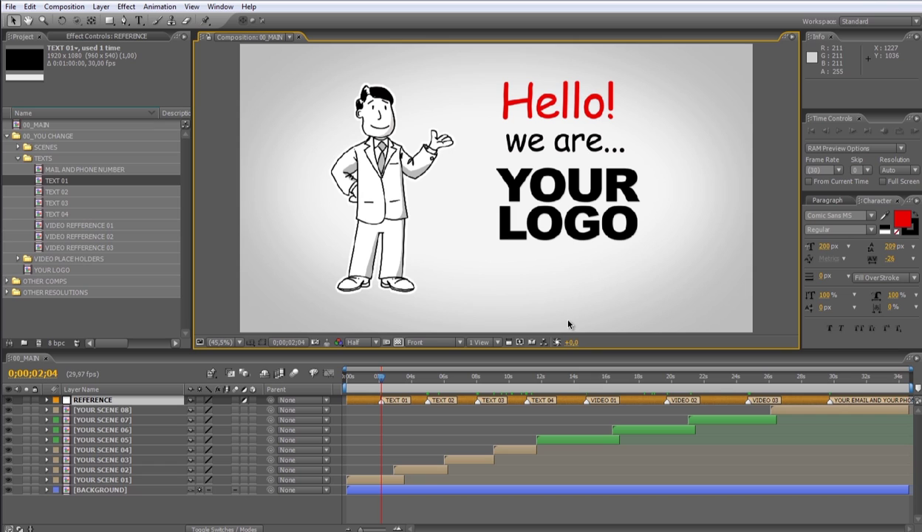
left_click(426, 377)
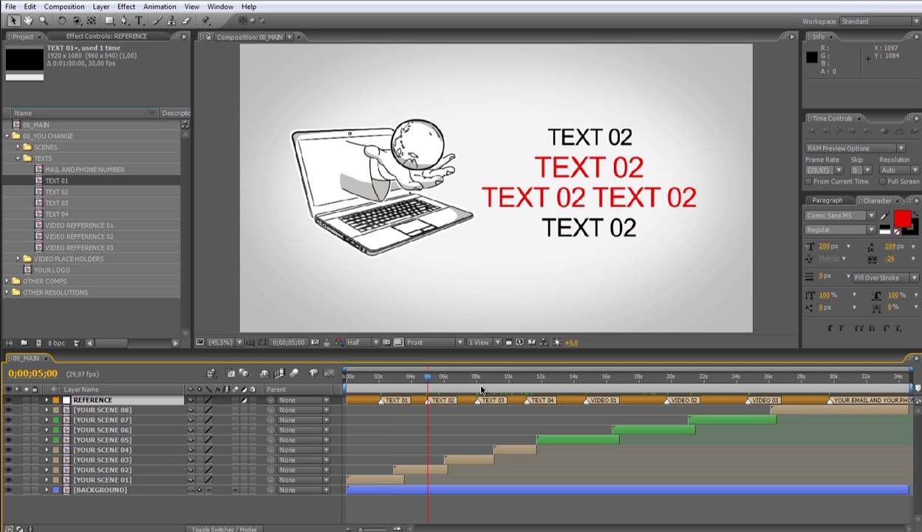
left_click(476, 377)
left_click(526, 377)
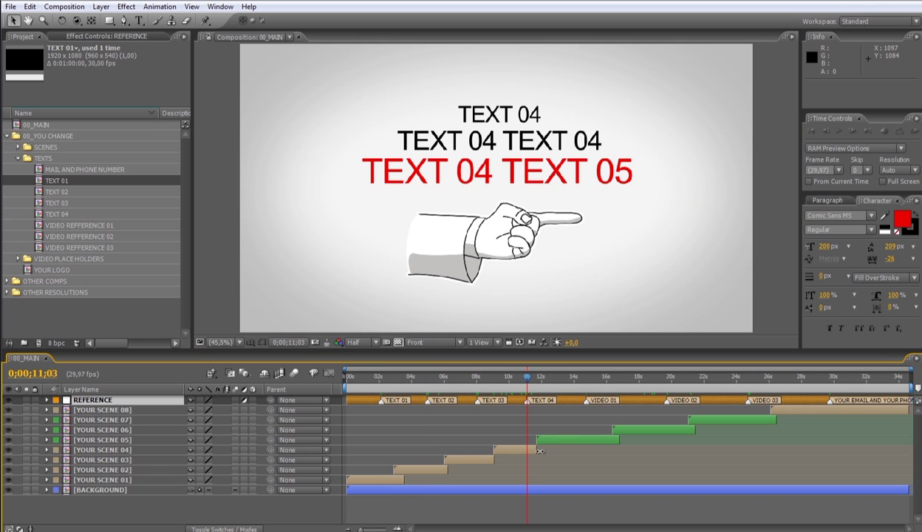
left_click(380, 378)
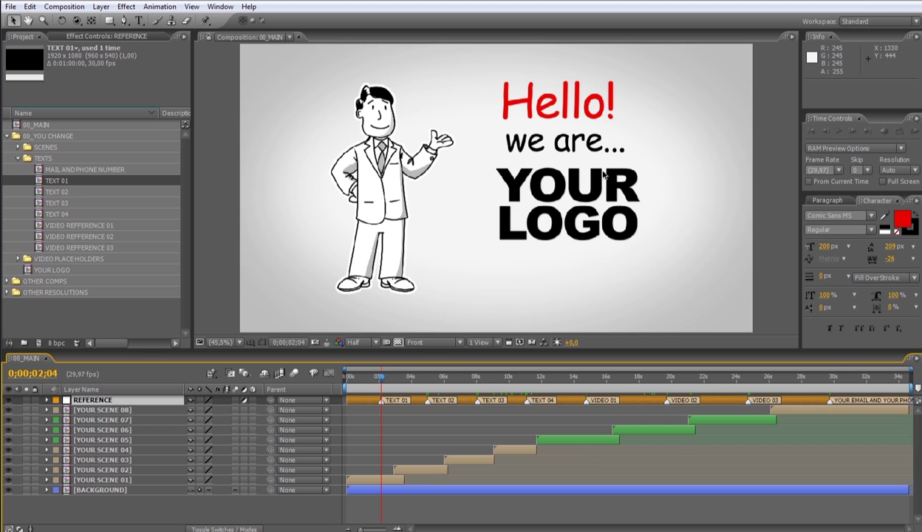
left_click(586, 384)
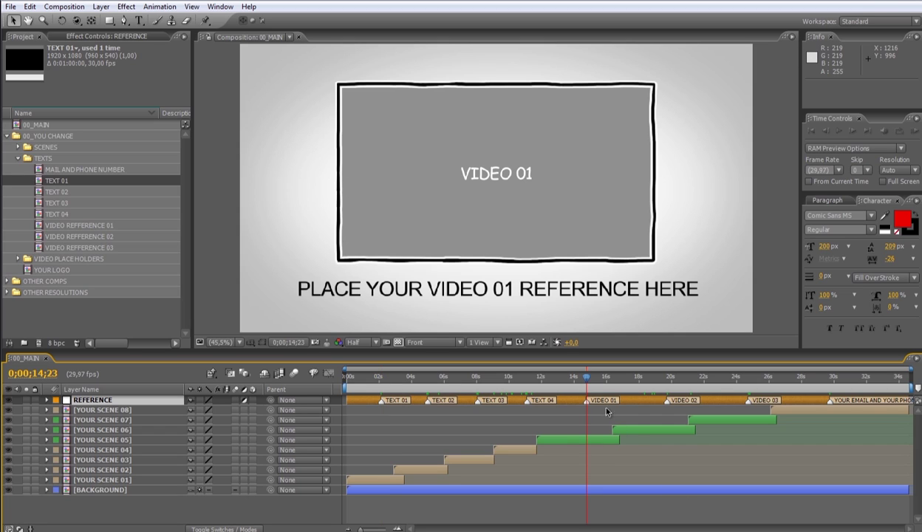
Expand VIDEO PLACE HOLDERS and select VIDEO PLACE HOLDER 01
left_click(46, 135)
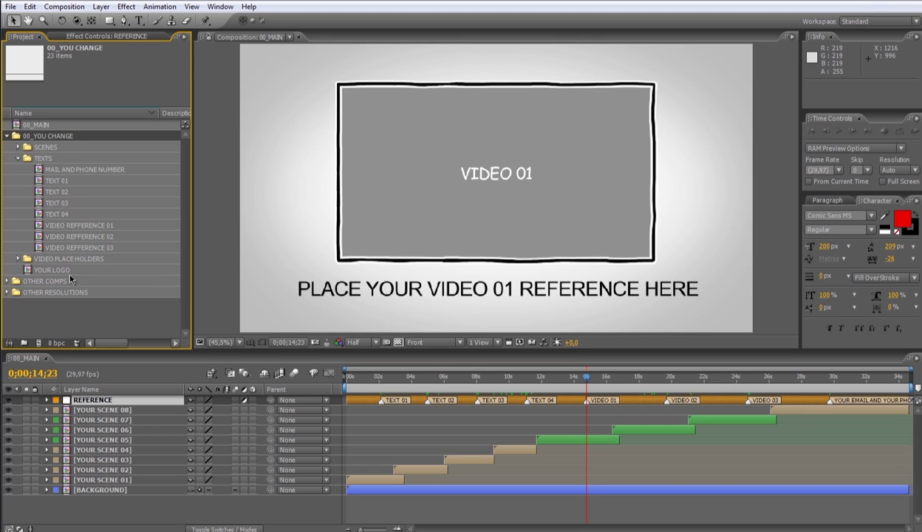
left_click(75, 259)
left_click(18, 259)
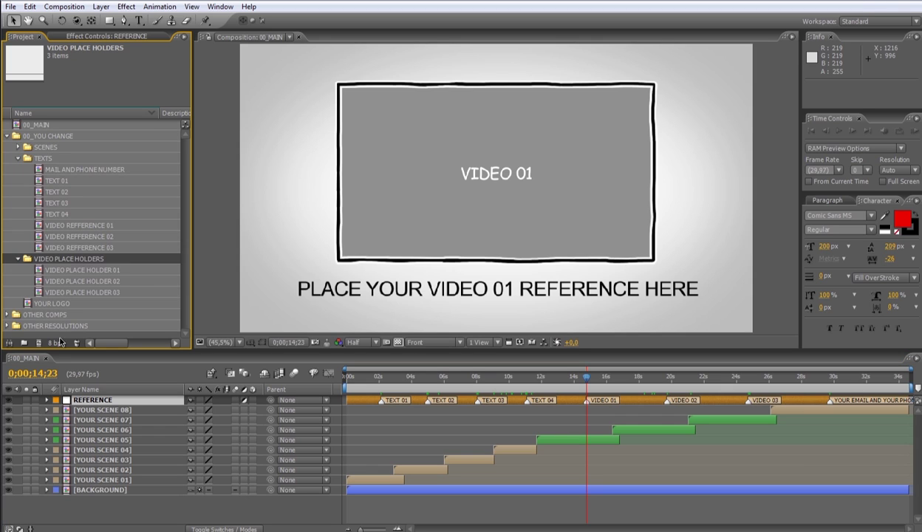
left_click(122, 269)
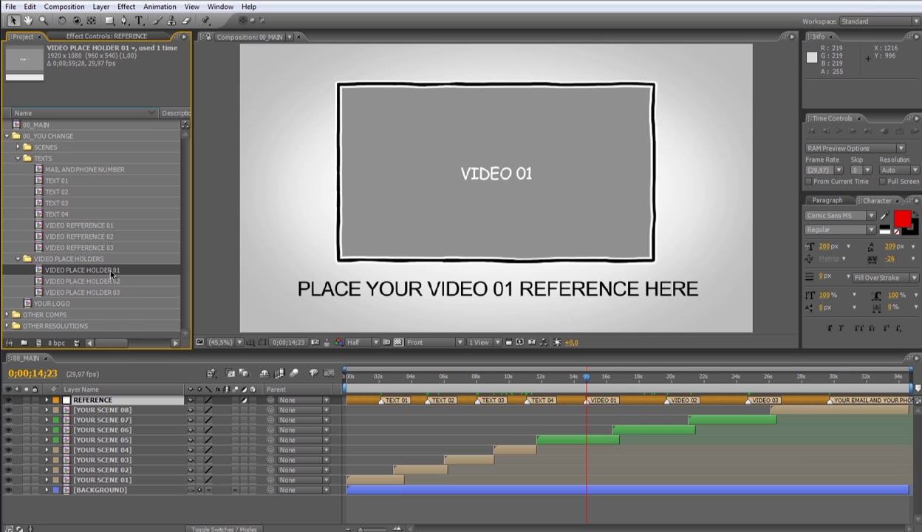
Open VIDEO PLACE HOLDER 01 and add 000884_VTXHD.mov from OTHER COMPS as its top layer
double_click(112, 271)
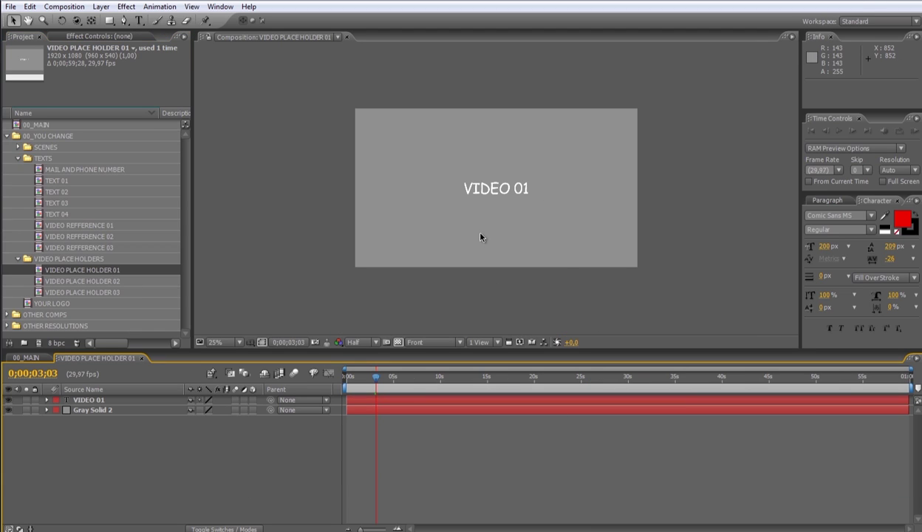
left_click(7, 314)
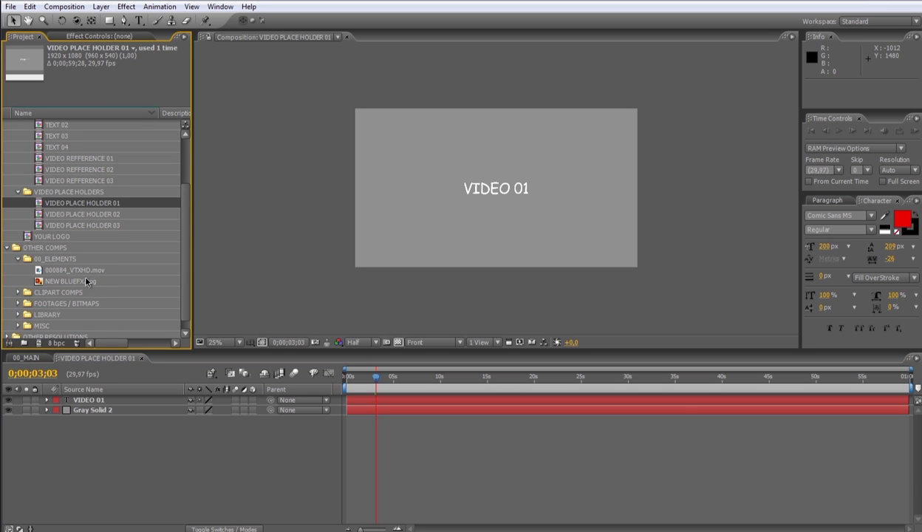
left_click_drag(83, 270, 443, 473)
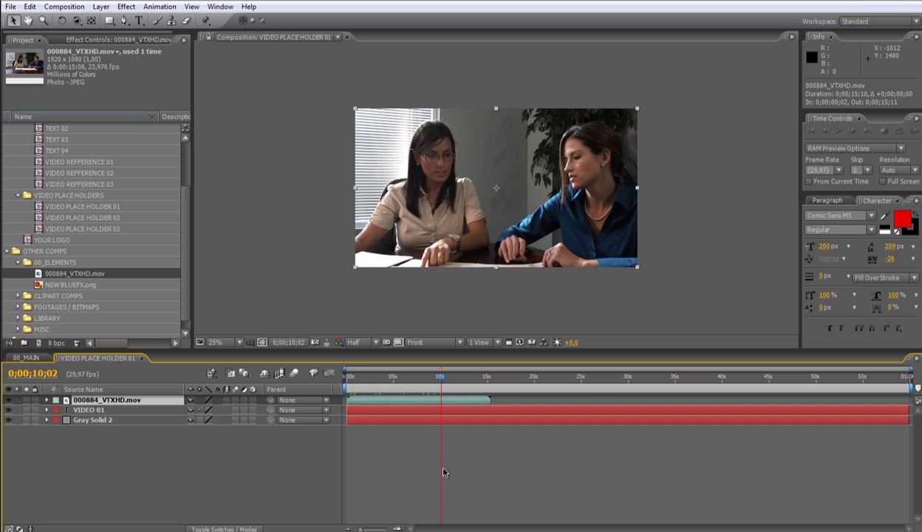
Check the business clip at the VIDEO 01 scene in 00_MAIN, then open VIDEO REFFERENCE 01
left_click(142, 358)
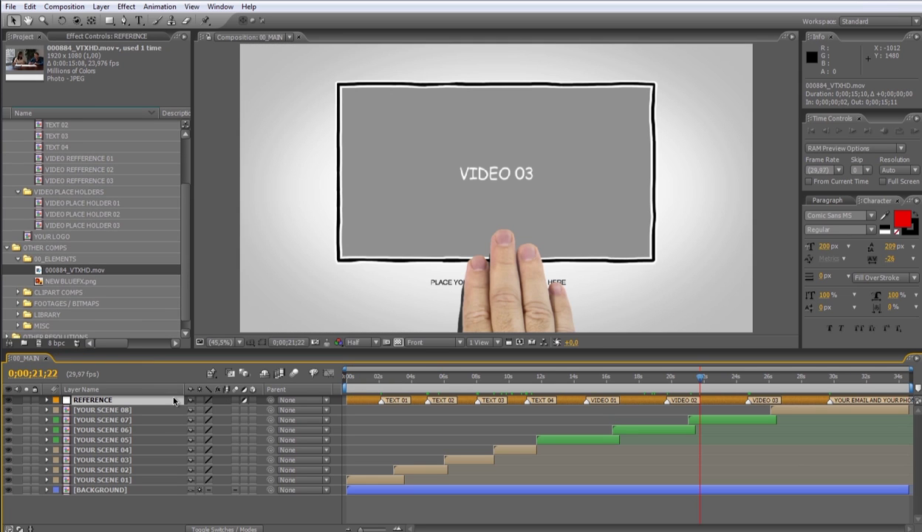
left_click(587, 377)
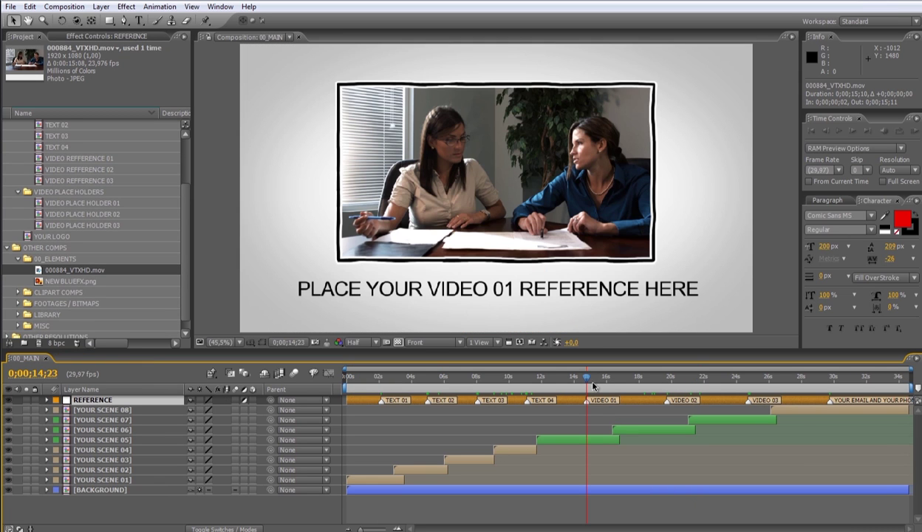
left_click(9, 250)
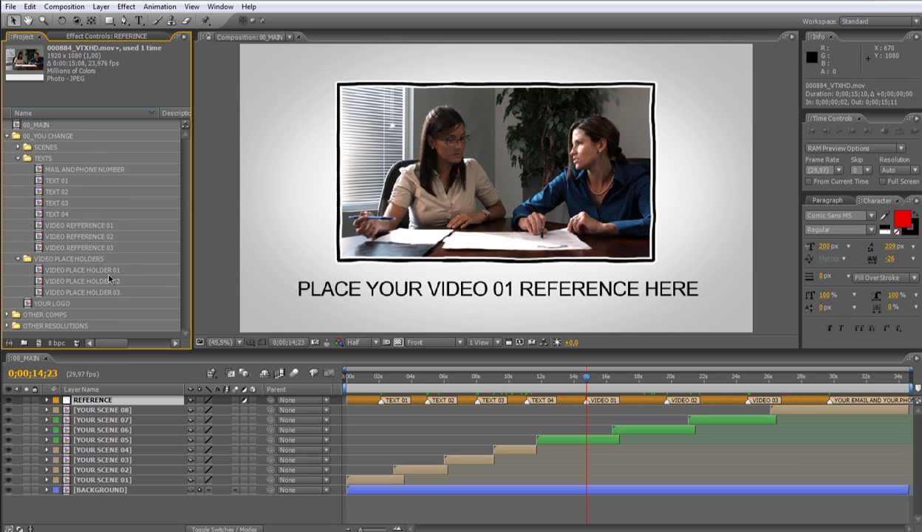
left_click(108, 224)
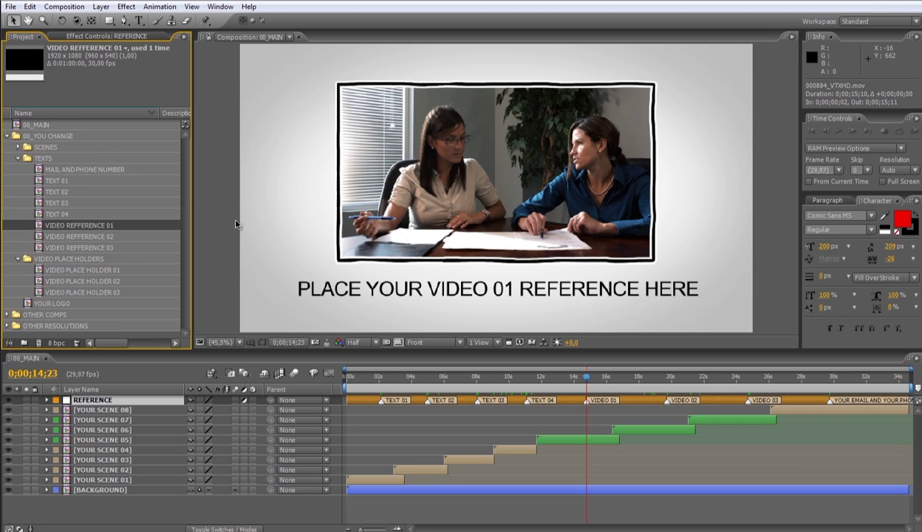
double_click(108, 225)
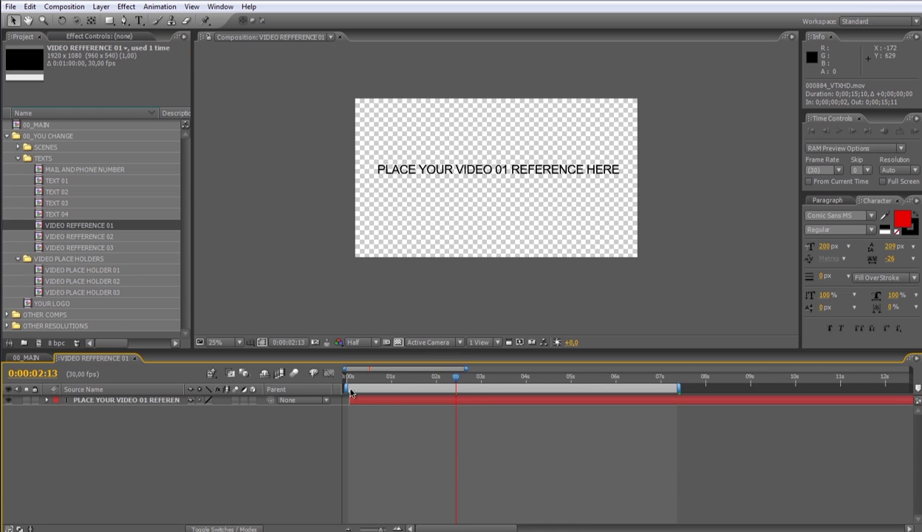
Retype the reference caption as 'OUR BUSINESS TEAM' in Comic Sans MS at 92 px
double_click(453, 399)
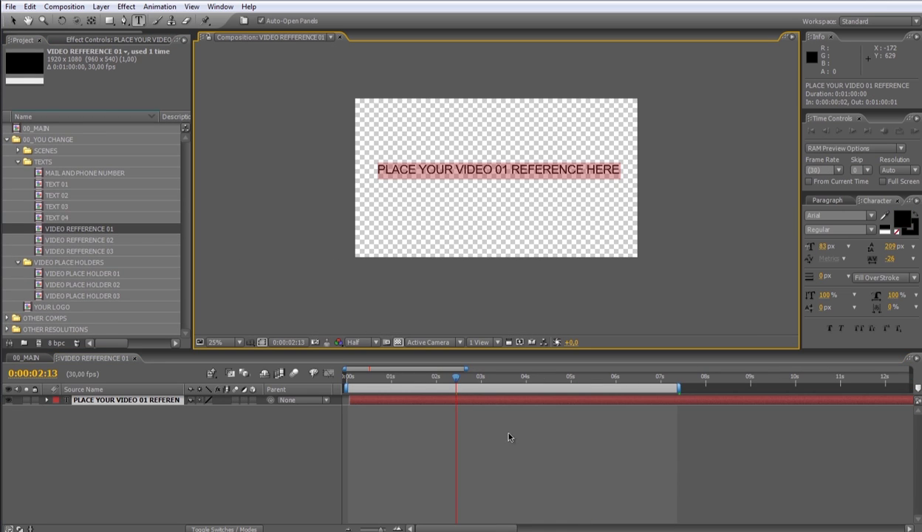
type("OUR BUSINES")
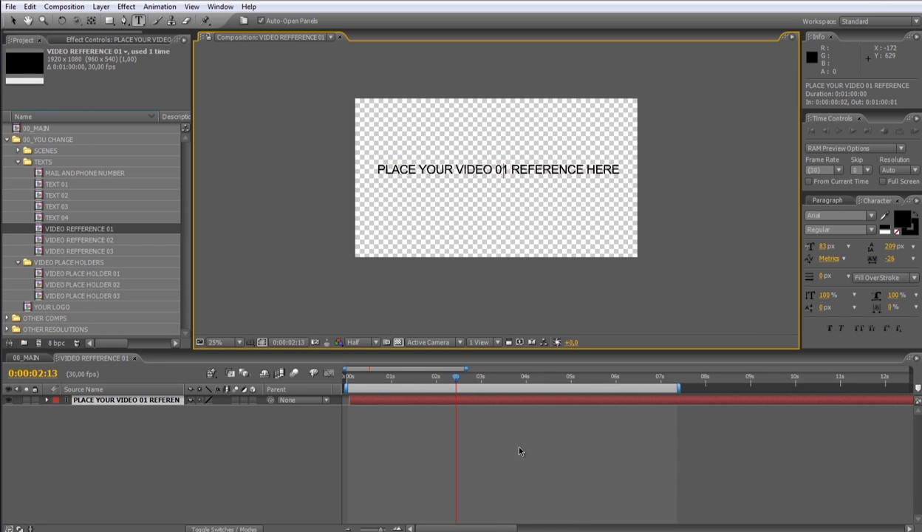
type("S TEAM")
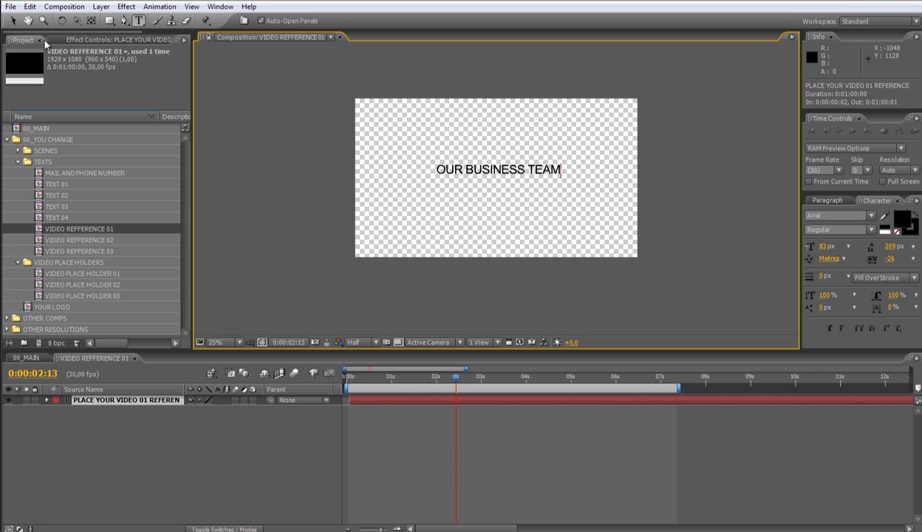
key("Escape")
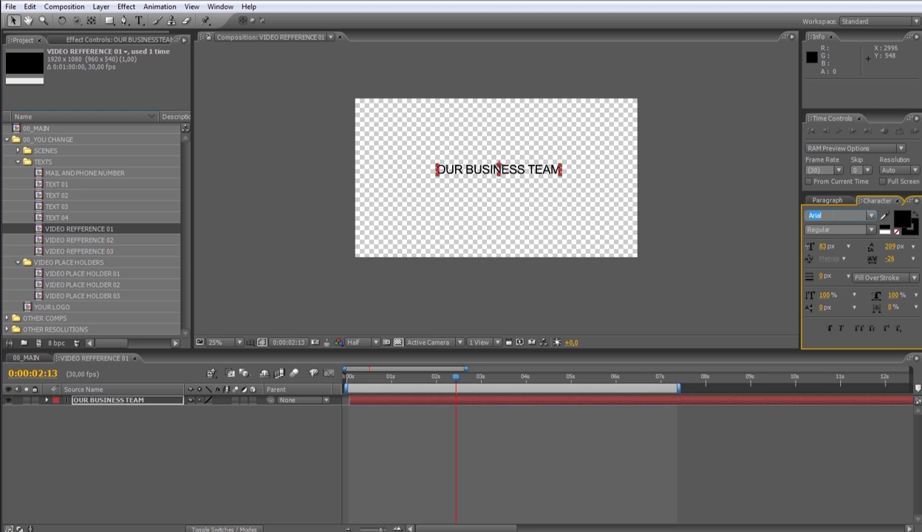
left_click(820, 216)
type("Comic Sans MS")
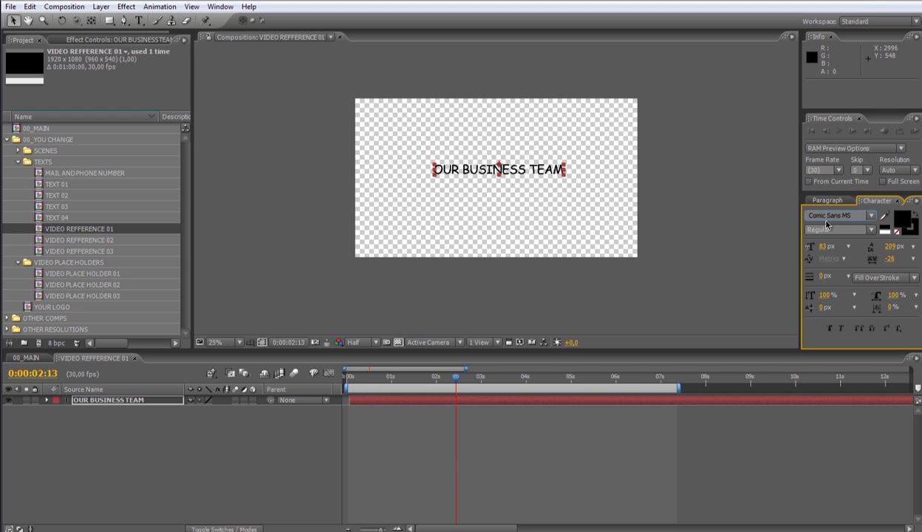
left_click(628, 399)
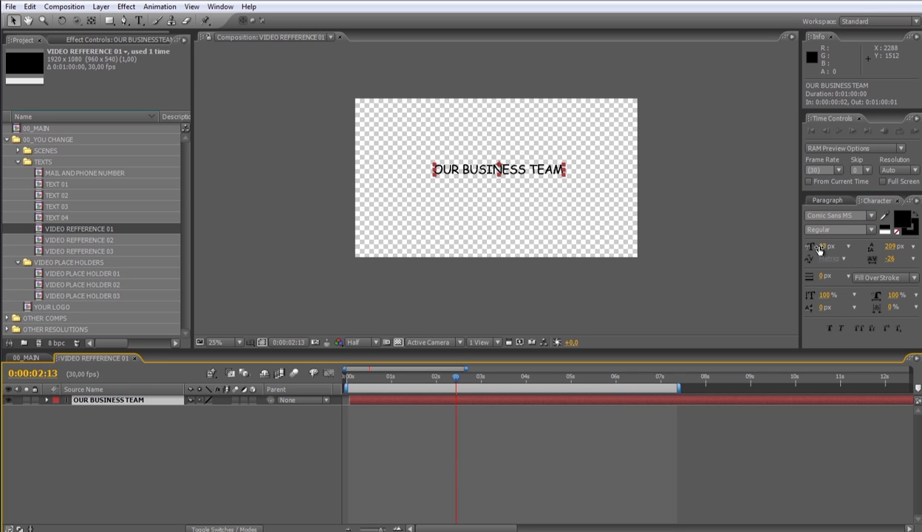
left_click_drag(817, 250, 831, 250)
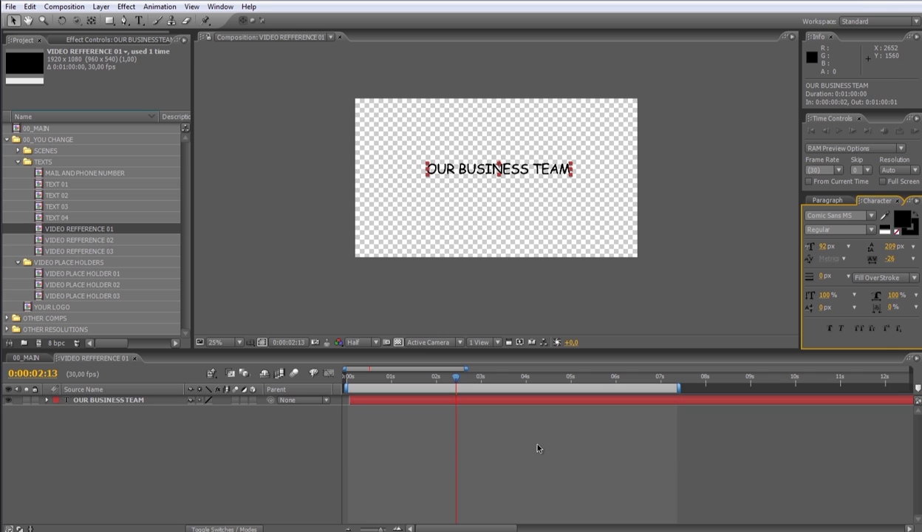
Back in 00_MAIN, move the playhead through the scenes to the end card at 0;00;29;22
left_click(133, 357)
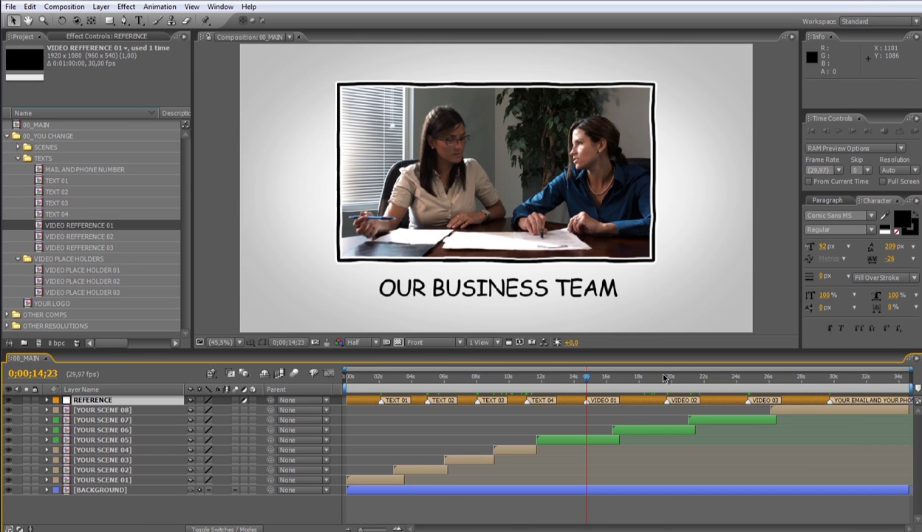
left_click(663, 377)
left_click(746, 378)
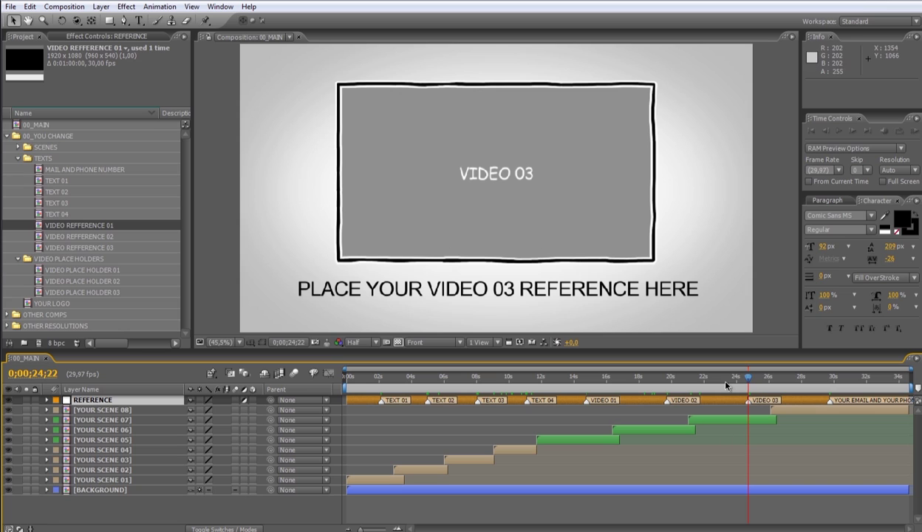
left_click(670, 377)
left_click(587, 378)
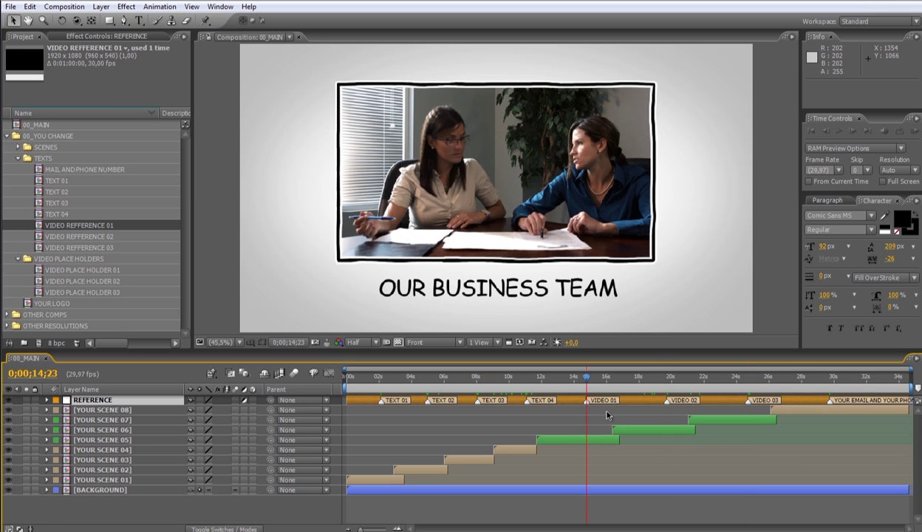
left_click(829, 384)
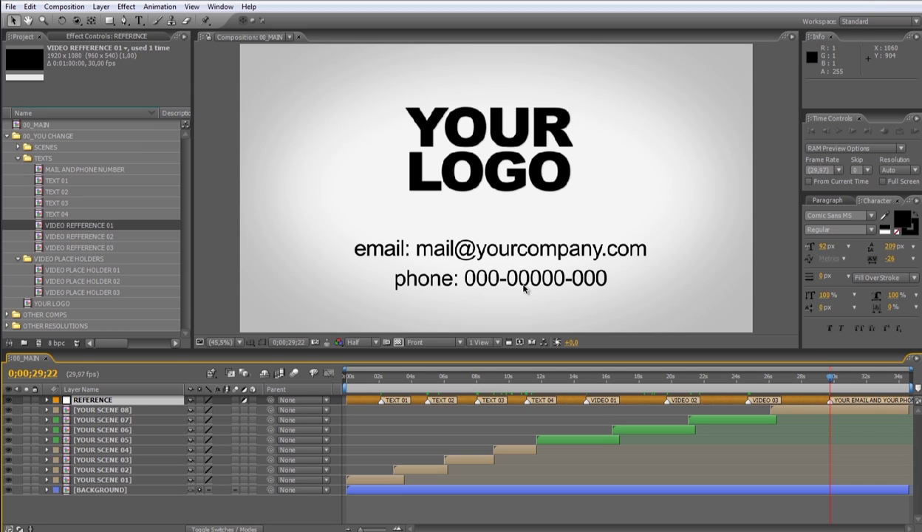
Select the YOUR LOGO composition in the Project panel
left_click(64, 306)
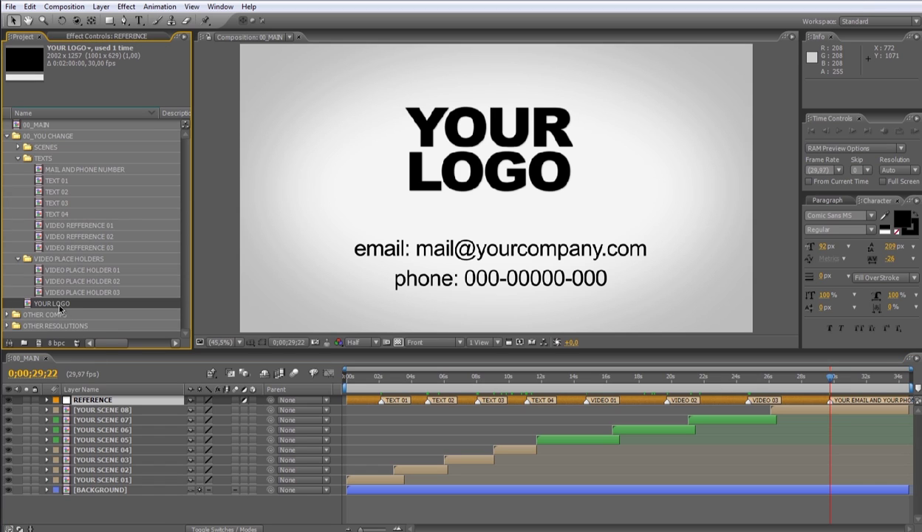
left_click(63, 136)
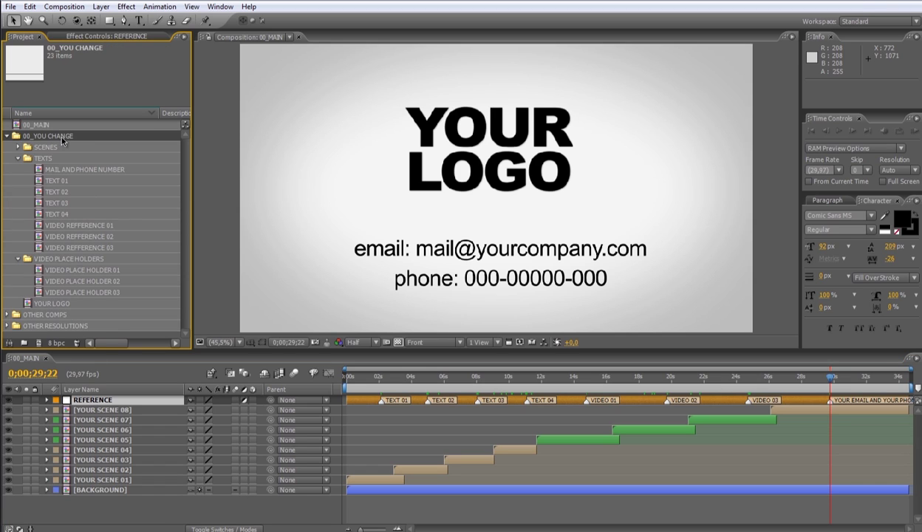
left_click(47, 307)
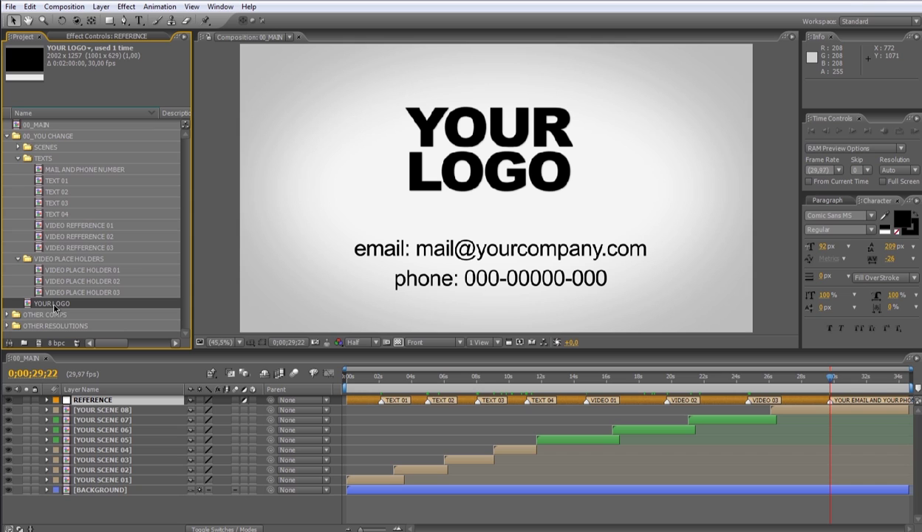
Place NEW BLUEFX.png into the YOUR LOGO composition and scale it down to 74%
double_click(53, 306)
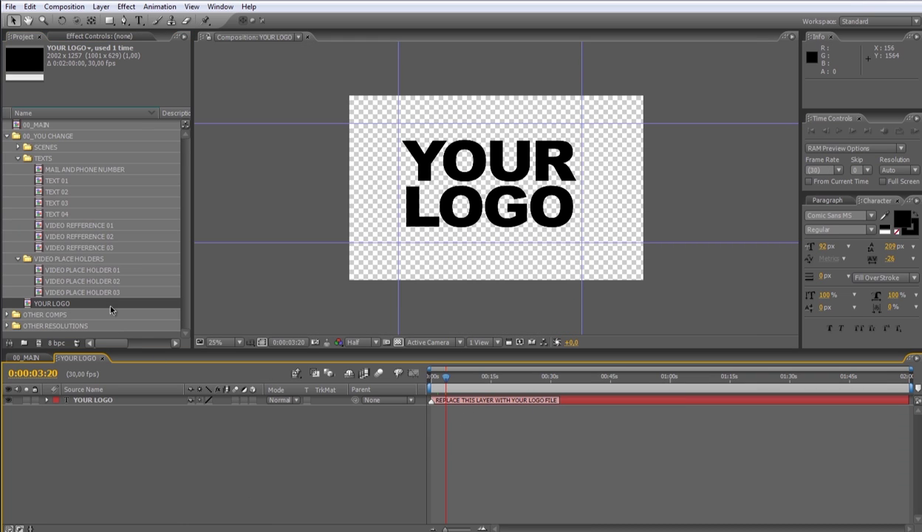
left_click(9, 316)
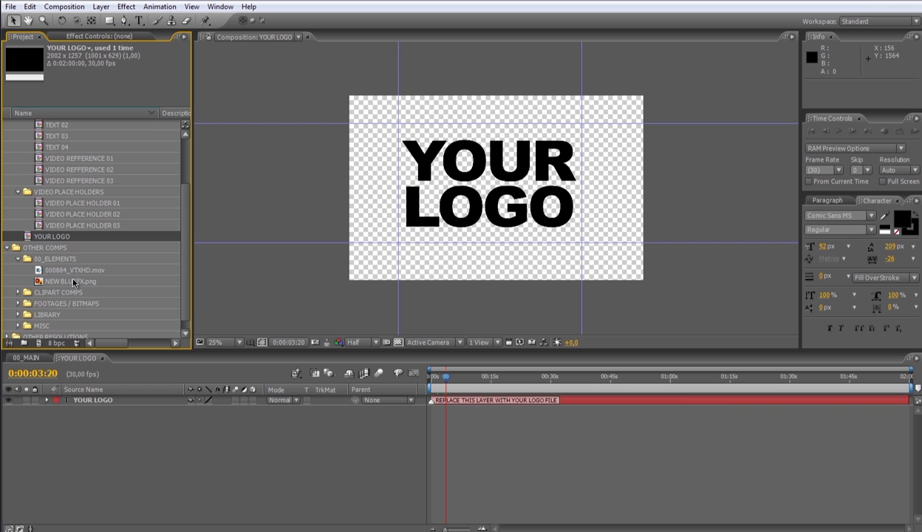
left_click_drag(72, 282, 487, 189)
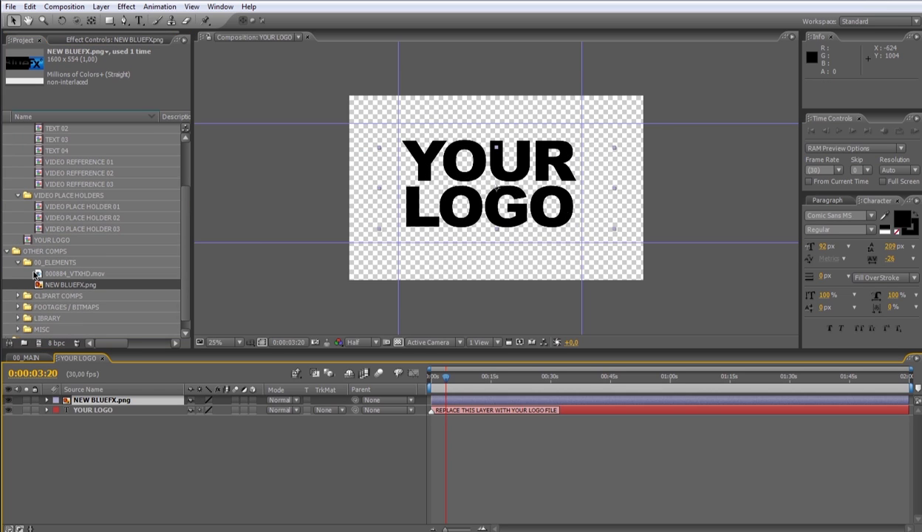
left_click(9, 255)
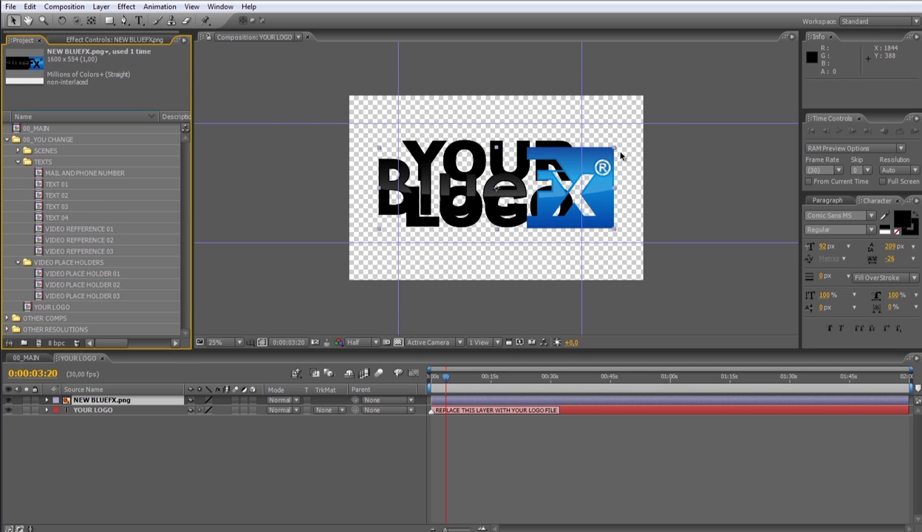
left_click_drag(613, 152, 556, 175)
Hide the YOUR LOGO placeholder layer and check the logo on the 00_MAIN end card
left_click(9, 409)
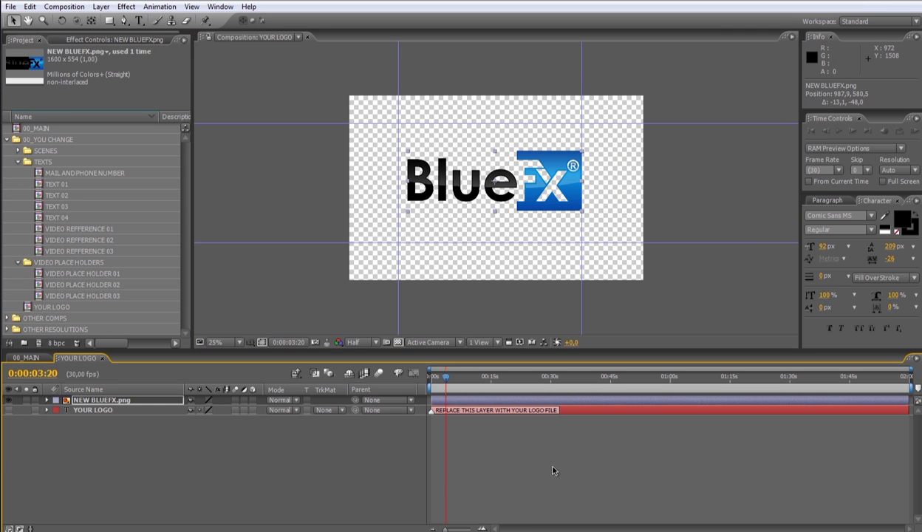
left_click(550, 482)
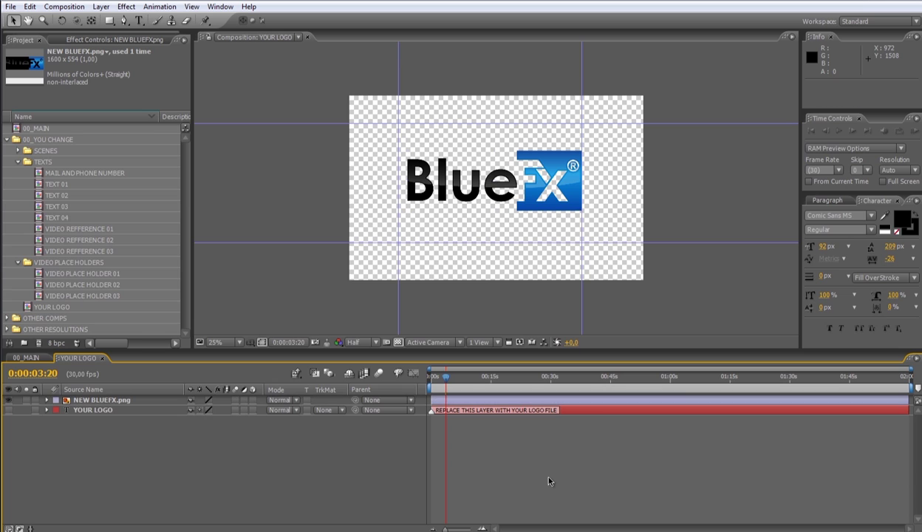
left_click(103, 357)
left_click(829, 382)
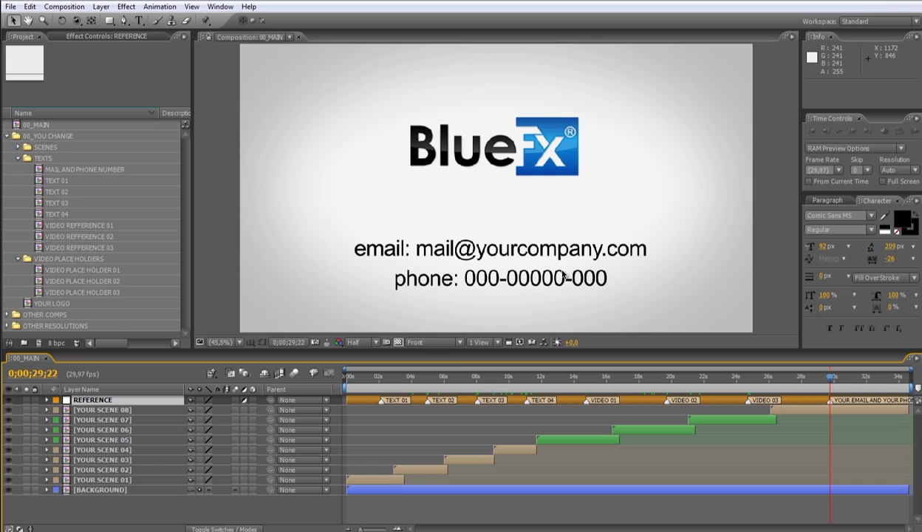
left_click(55, 139)
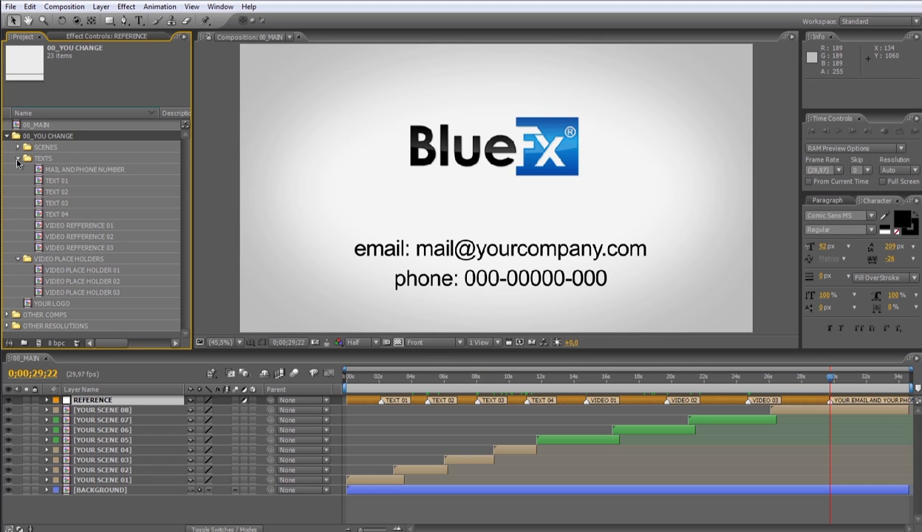
left_click(100, 170)
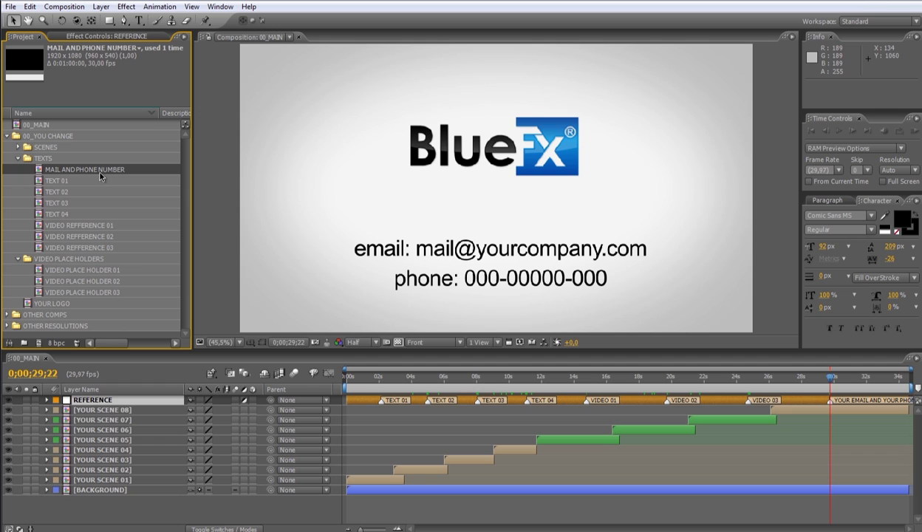
In MAIL AND PHONE NUMBER, replace the e-mail placeholder with the company contact e-mail
double_click(100, 171)
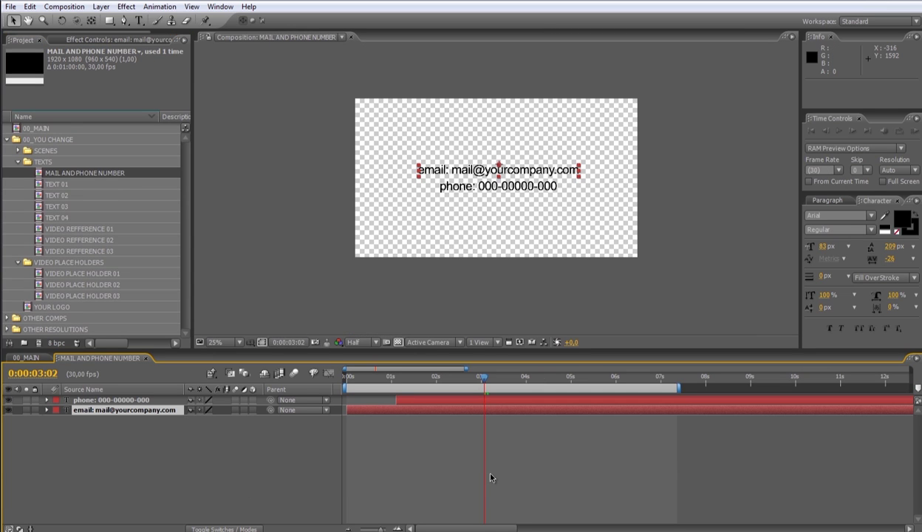
left_click(494, 424)
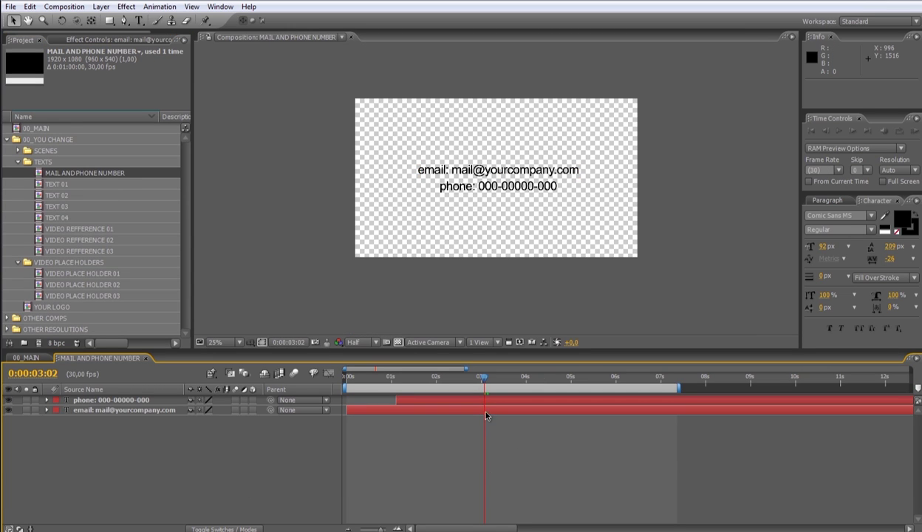
left_click(485, 415)
double_click(490, 415)
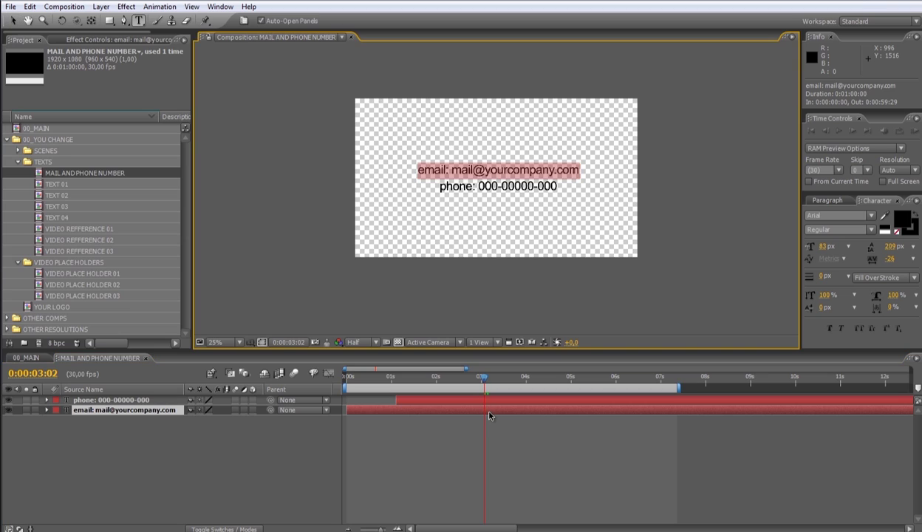
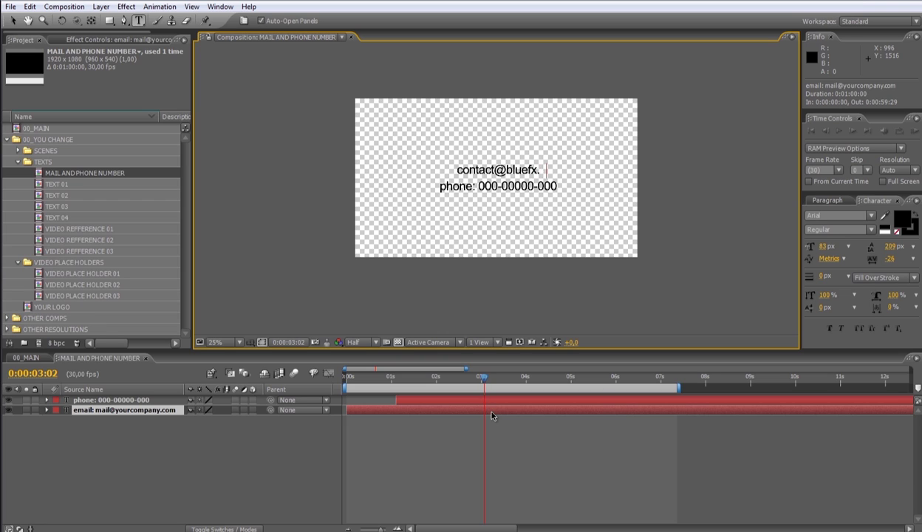
Change the phone line's text to the new phone number and commit the edit
left_click(493, 402)
double_click(494, 401)
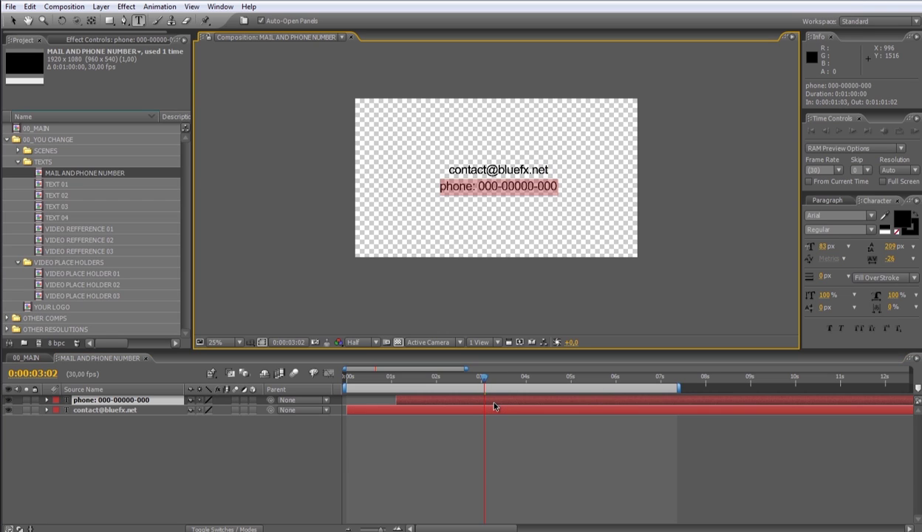
type("ph")
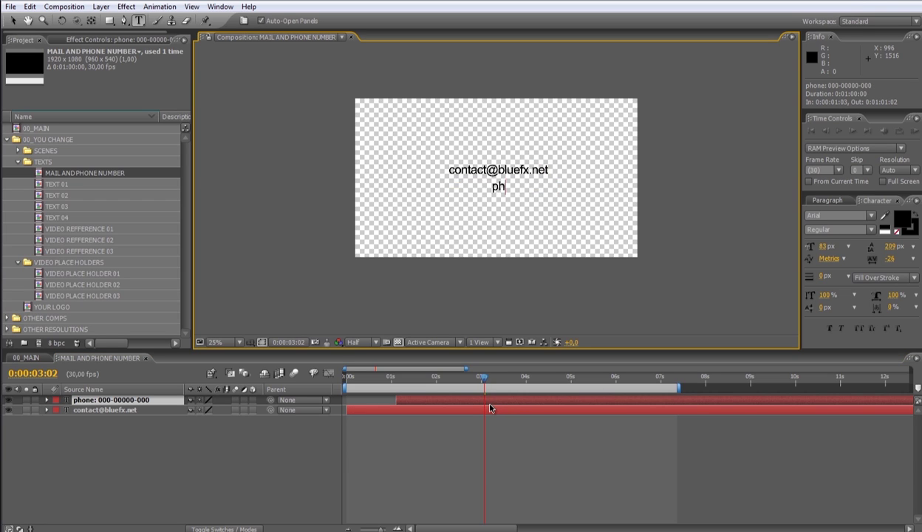
type("one: 123-")
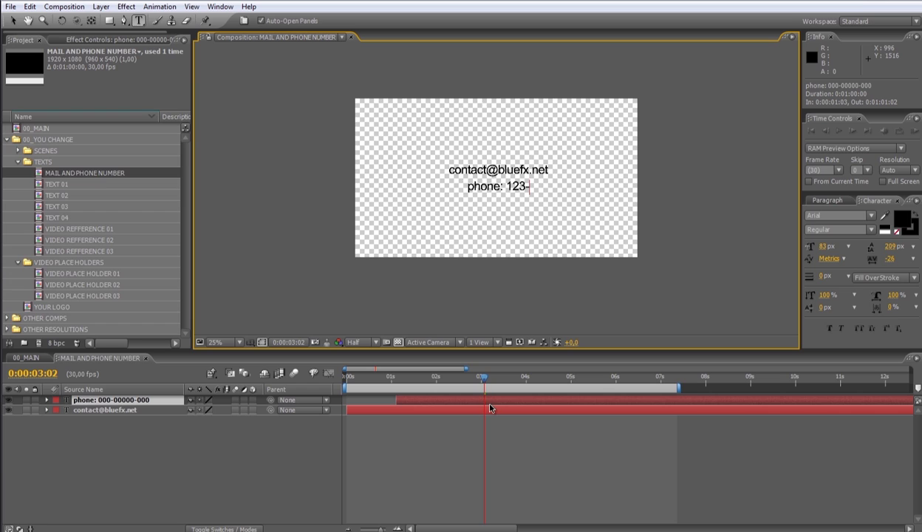
type("456-789")
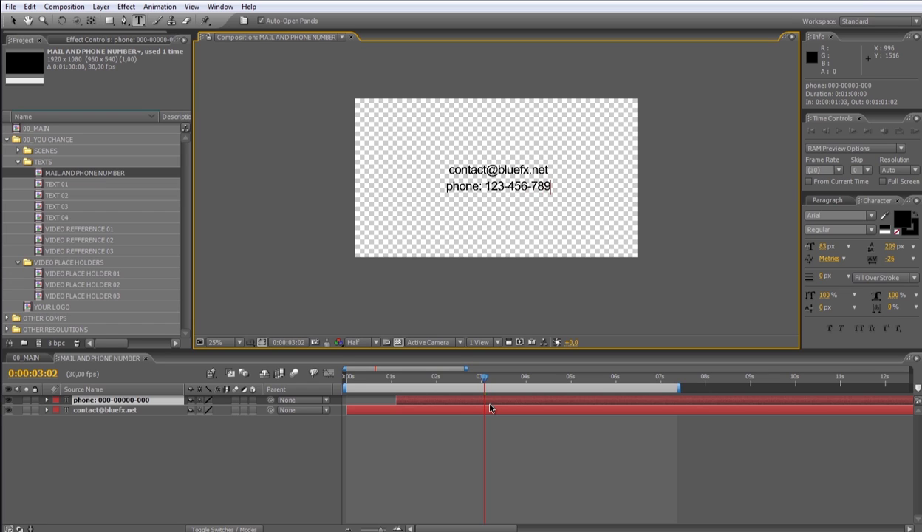
left_click(611, 476)
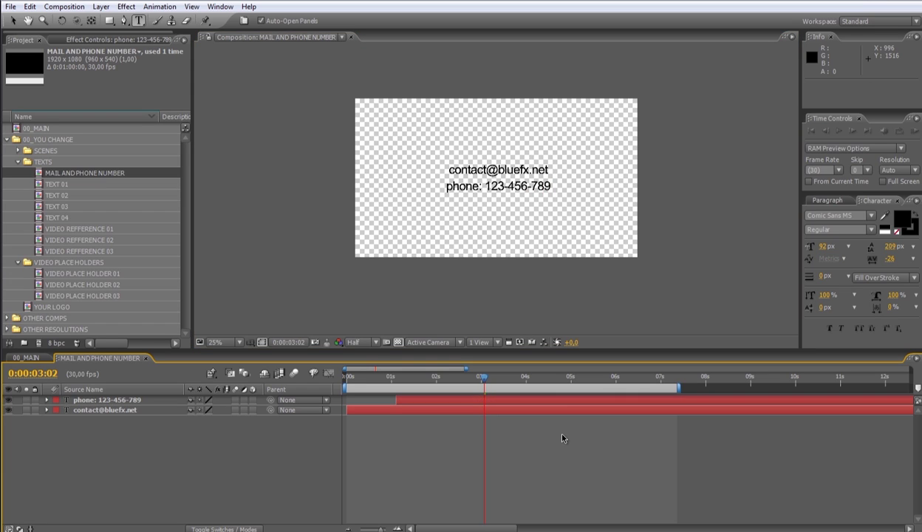
Set both the e-mail and phone text layers to Comic Sans MS, then go back to 00_MAIN
left_click_drag(560, 438, 510, 390)
left_click(846, 226)
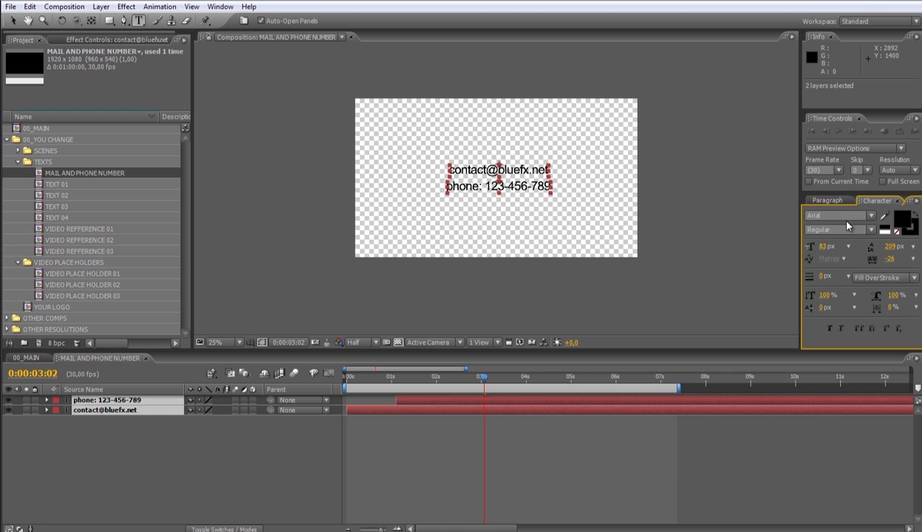
left_click(831, 215)
type("Comic Sans MS")
key("Return")
left_click(574, 436)
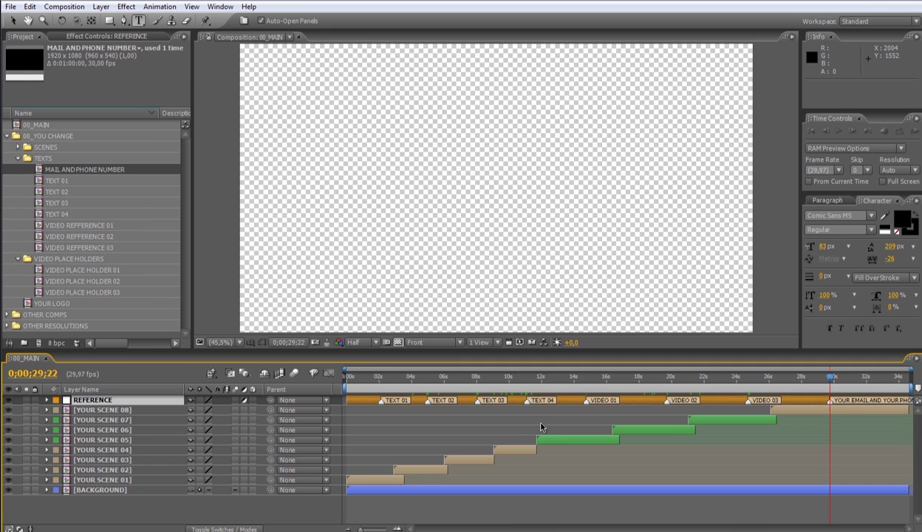
left_click(145, 357)
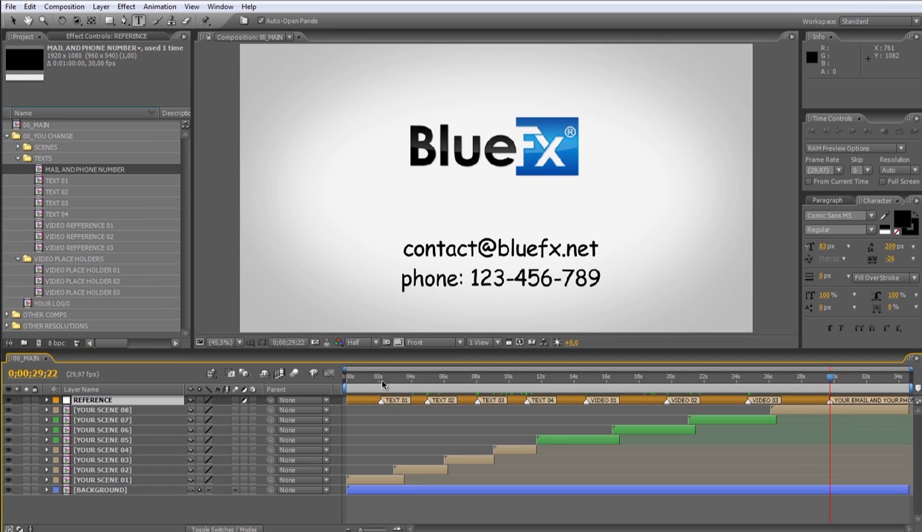
Move to 0;00;04;10 and select the YOUR SCENE 02 layer with the Selection tool (V)
left_click(416, 378)
left_click(418, 467)
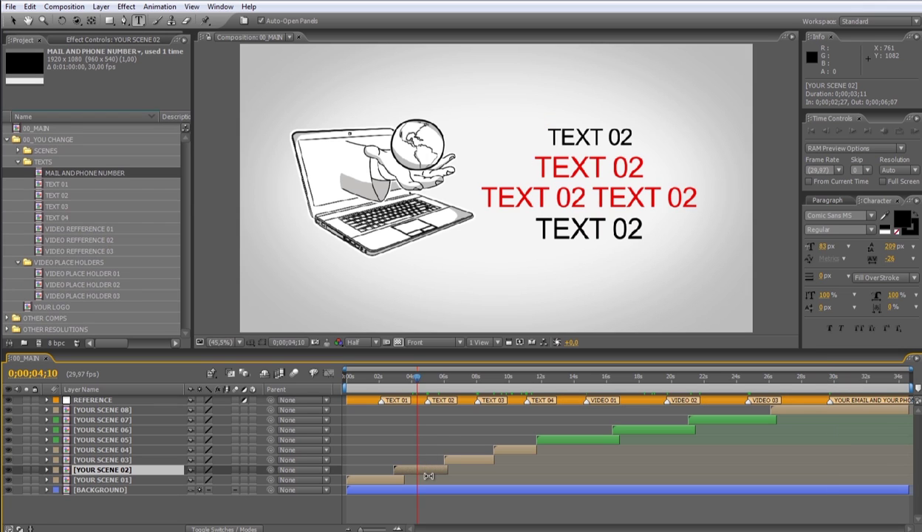
key("v")
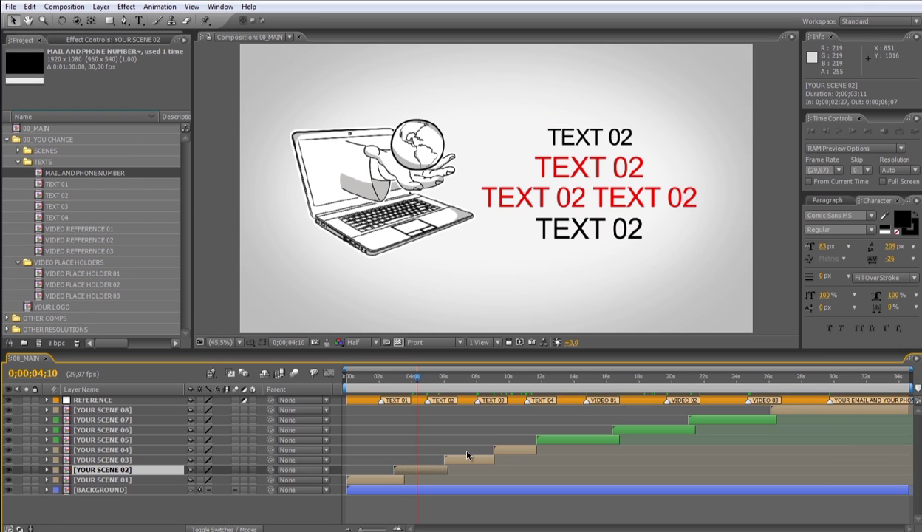
Inside YOUR SCENE 02, move the COMPUTER HAND PLANET laptop illustration to the left of the text
double_click(423, 473)
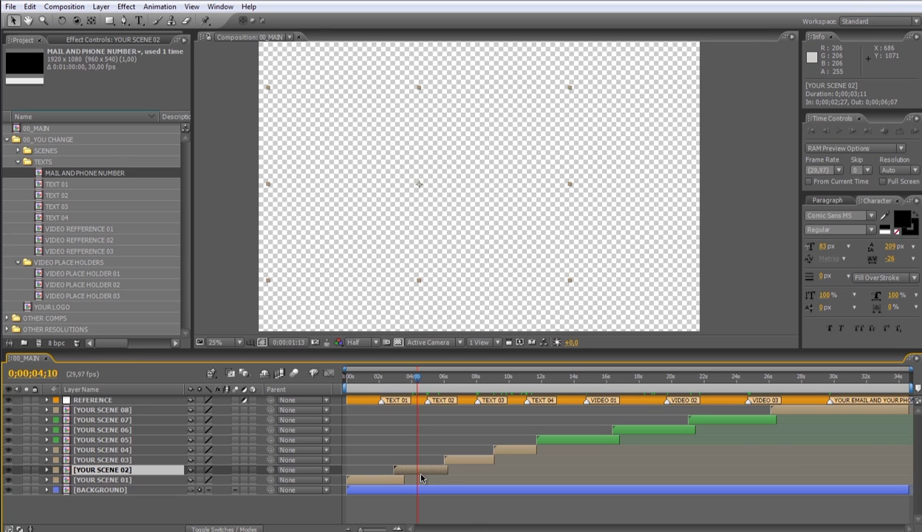
left_click(468, 459)
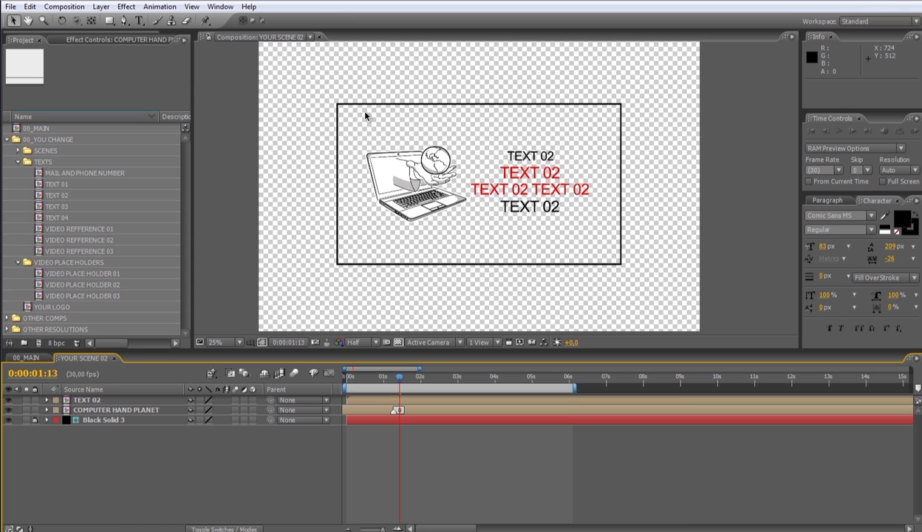
left_click(413, 411)
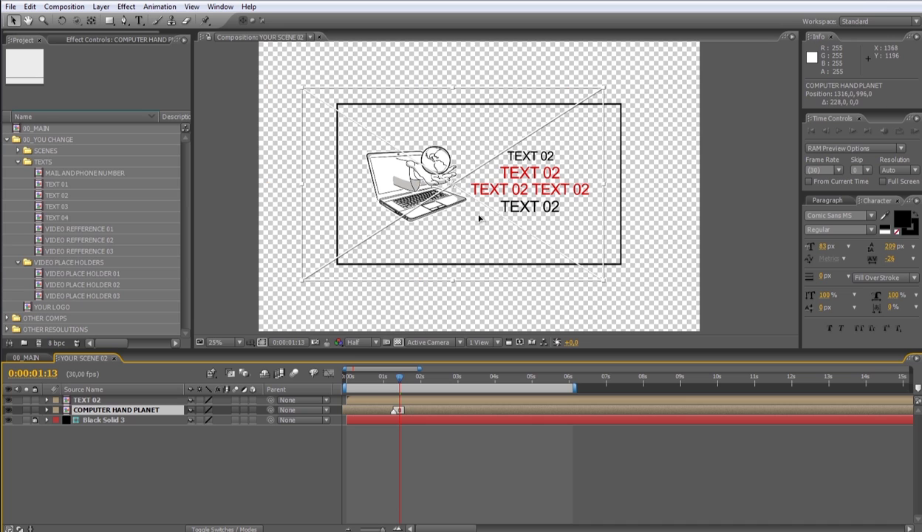
left_click_drag(479, 218, 552, 218)
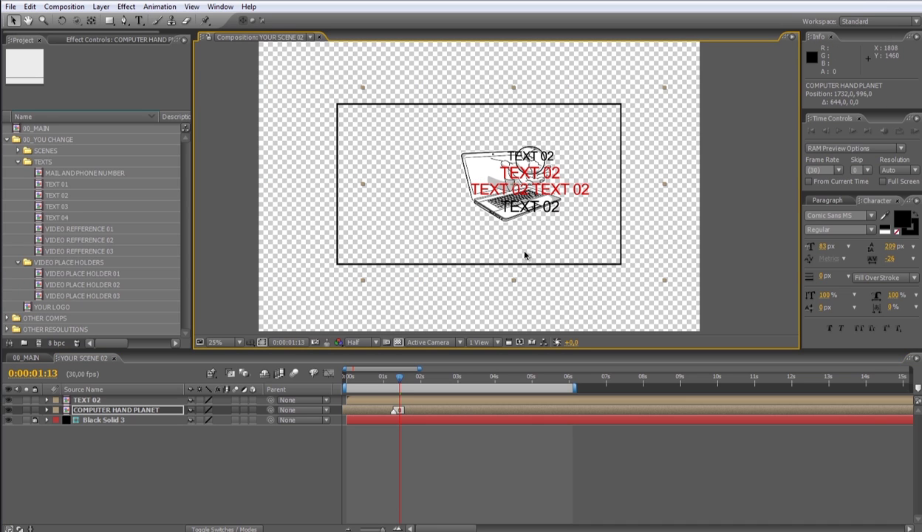
left_click_drag(525, 255, 447, 243)
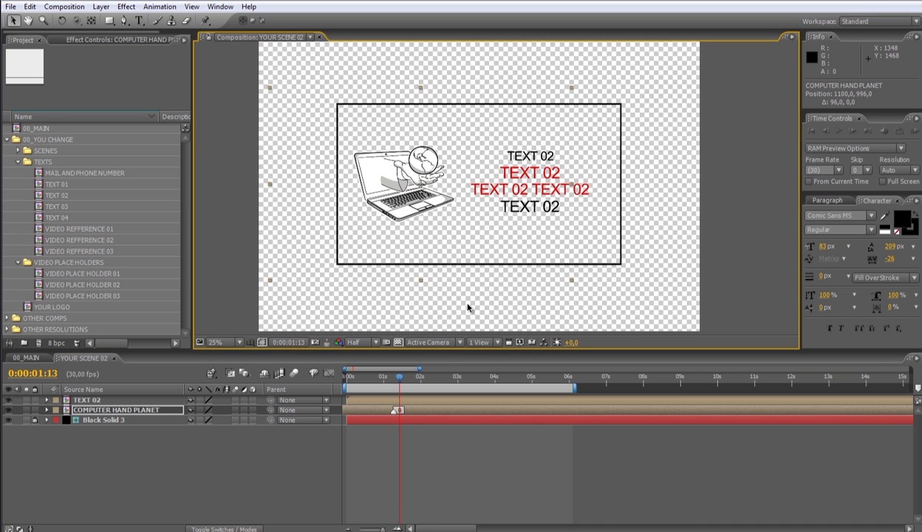
left_click(498, 402)
left_click(539, 447)
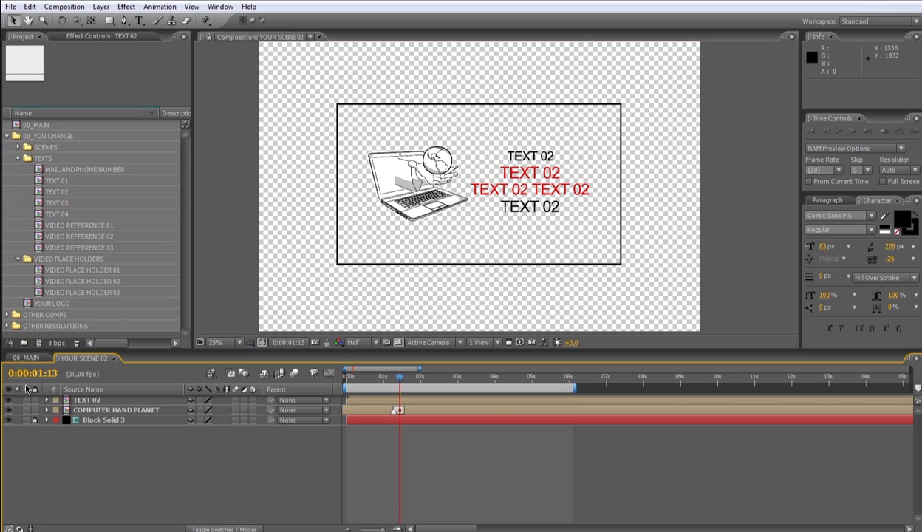
Return to 00_MAIN and inspect the YOUR SCENE 02 layer's timing
left_click(114, 358)
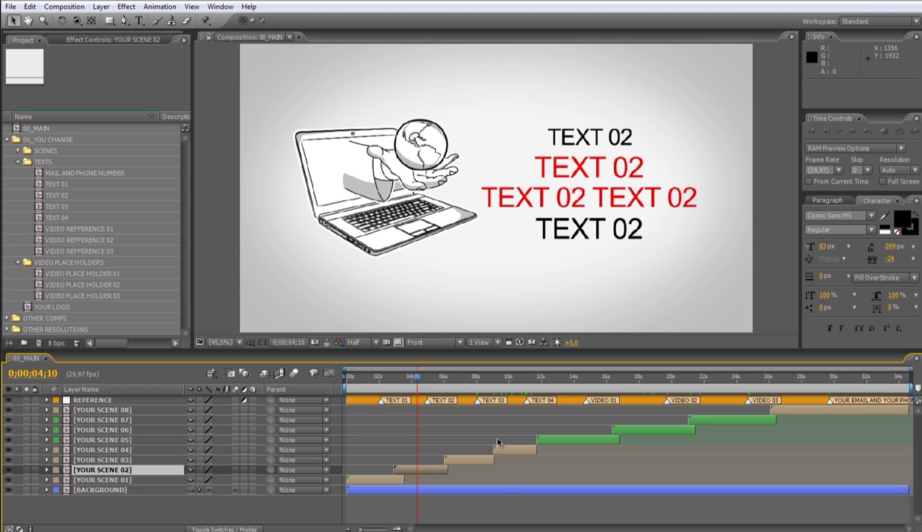
left_click(432, 470)
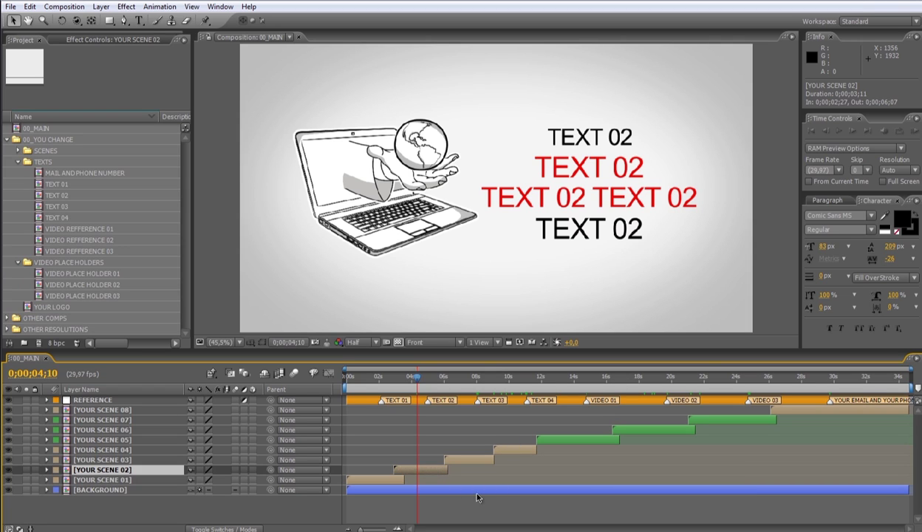
left_click(530, 509)
Extend the 00_MAIN duration from 0;00;34;19 to 0;01;00;19 in Composition Settings
left_click(75, 9)
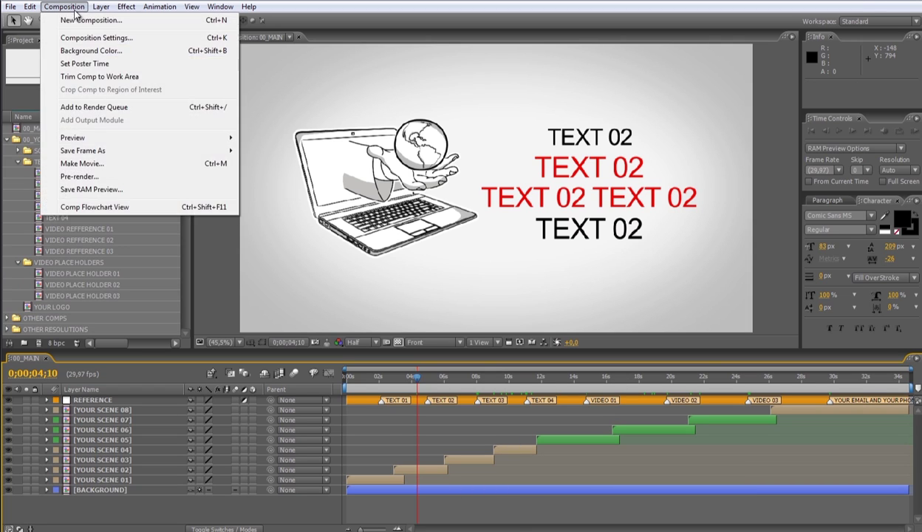
left_click(116, 39)
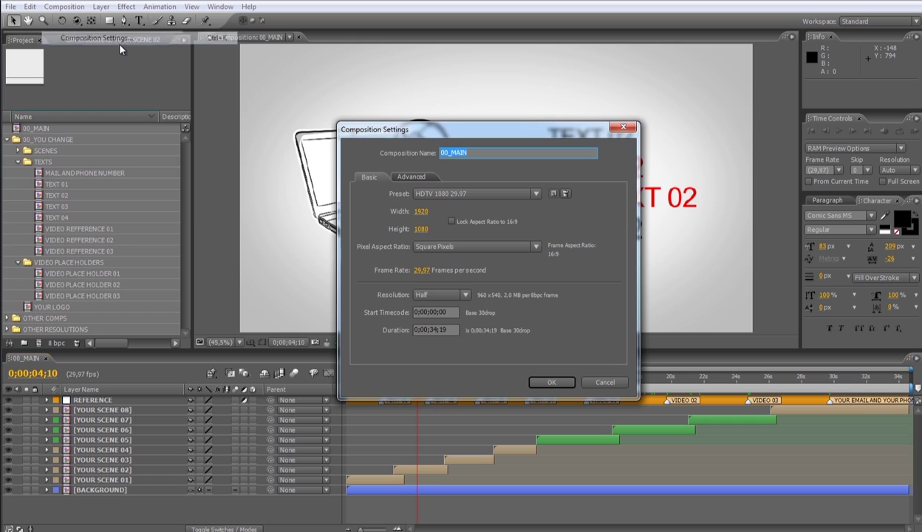
double_click(433, 330)
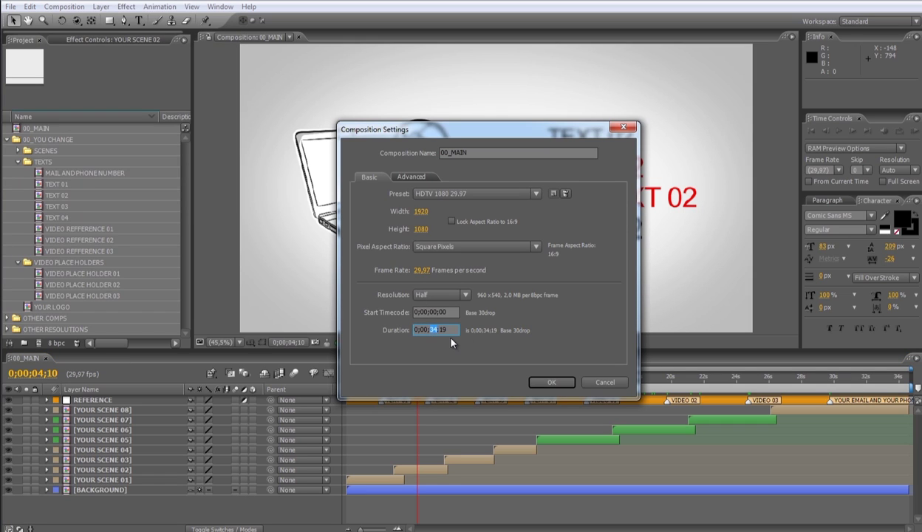
left_click(556, 383)
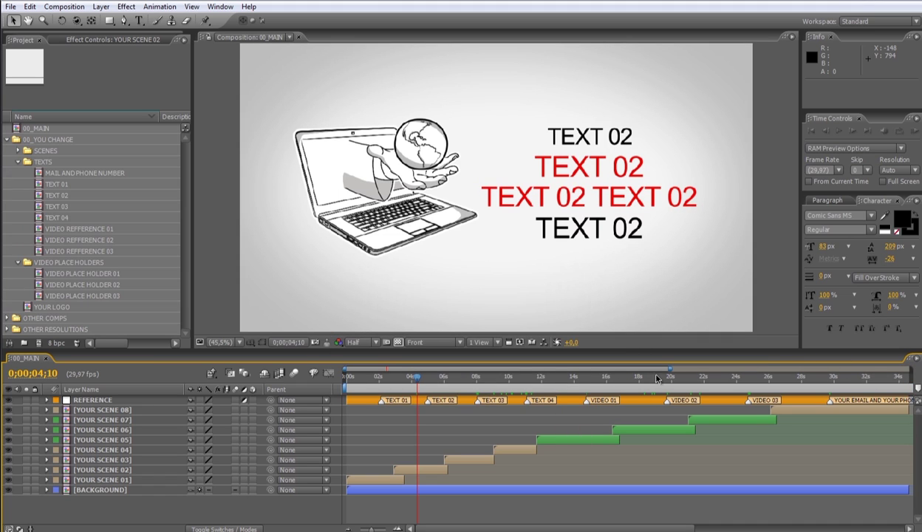
Drag scene 02's closing Position keyframes later on the zoomed-out timeline
left_click_drag(669, 368, 637, 416)
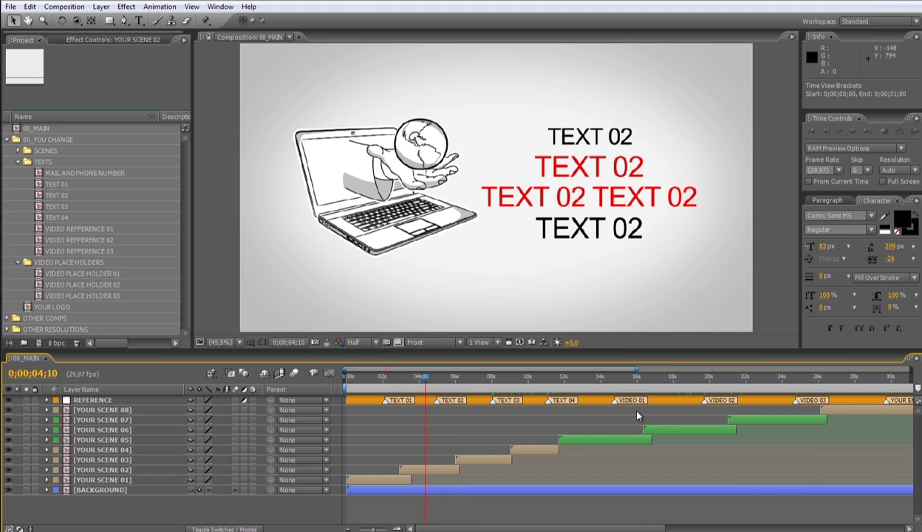
left_click(443, 471)
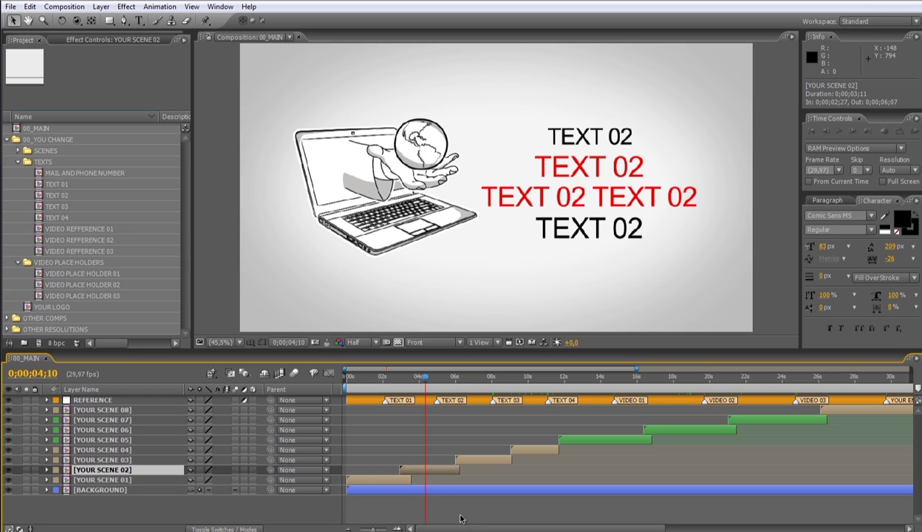
key("p")
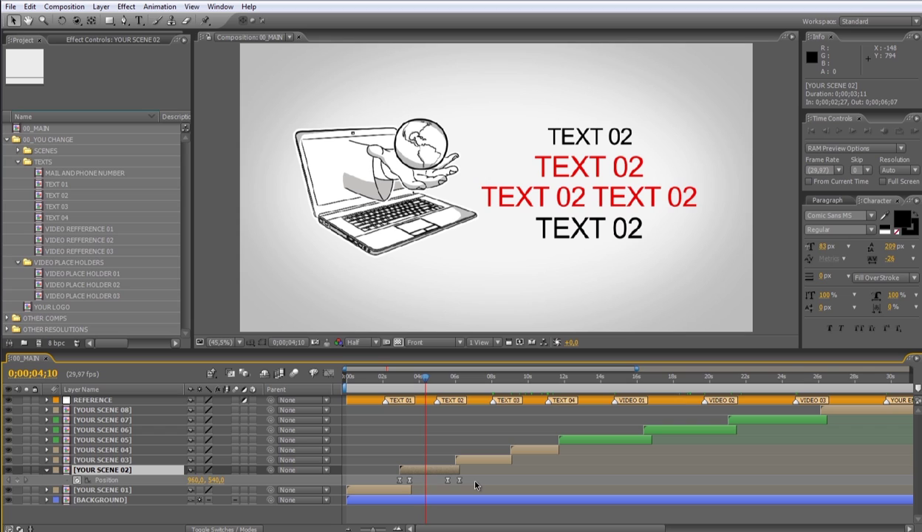
left_click_drag(423, 488, 504, 471)
Shift YOUR SCENE 03–08 later so scene 03 starts at 0;00;08;19, and check the transition
left_click(506, 462)
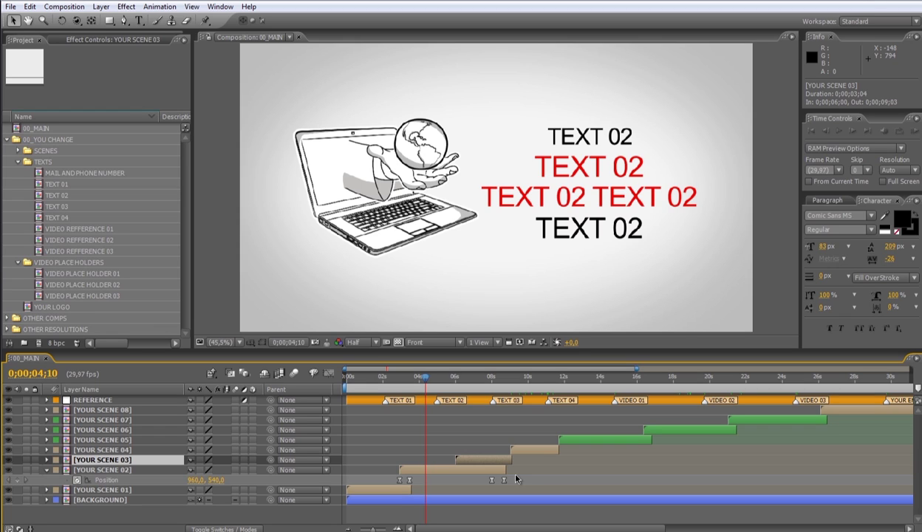
left_click(827, 411, "shift")
left_click_drag(496, 461, 526, 455)
key("ctrl+Down")
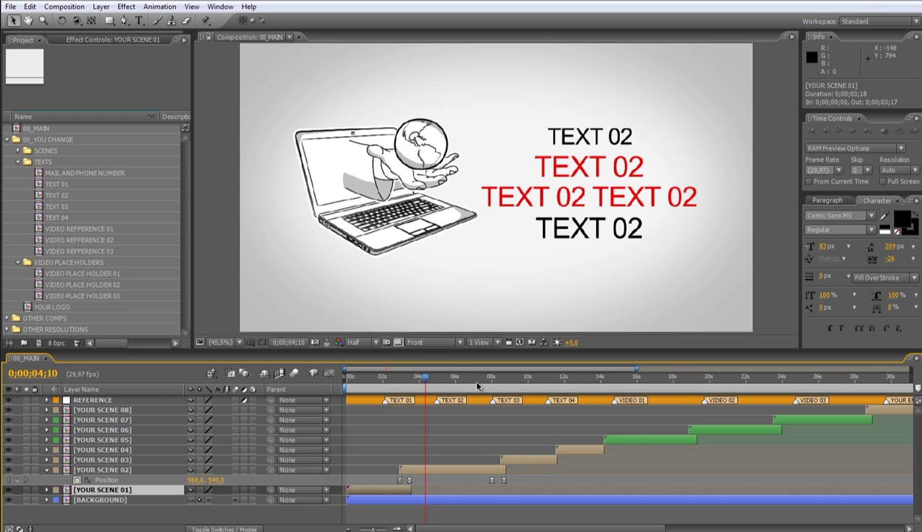
left_click_drag(477, 385, 485, 382)
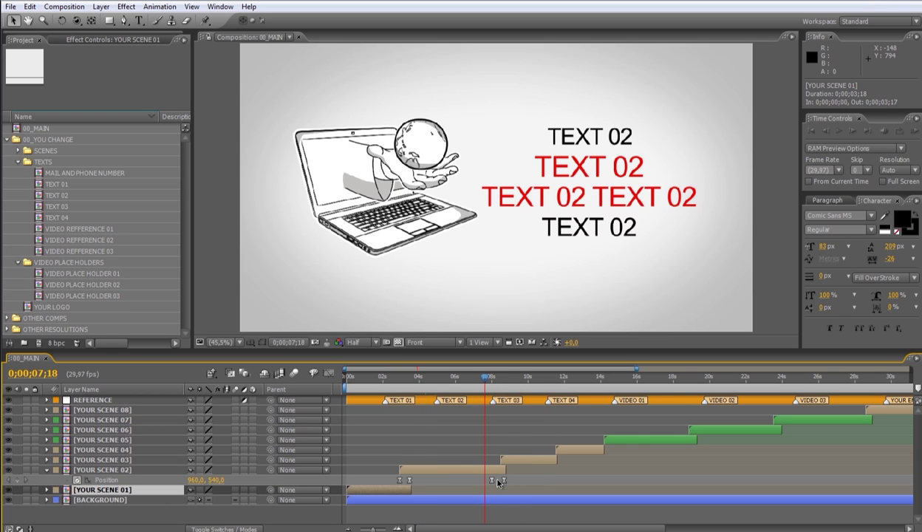
mouse_move(497, 385)
left_mouse_down()
mouse_move(516, 388)
mouse_move(490, 386)
left_mouse_up()
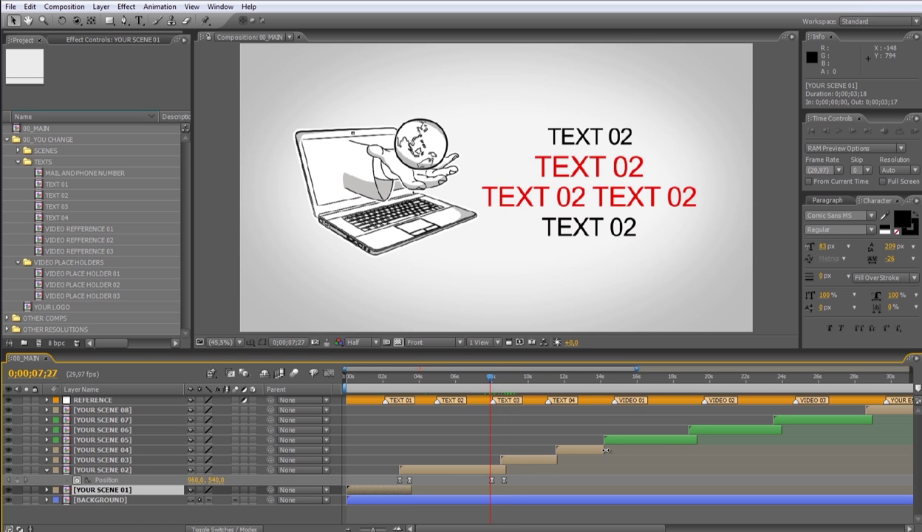
Collapse the Position property of the YOUR SCENE 02 layer
left_click(510, 505)
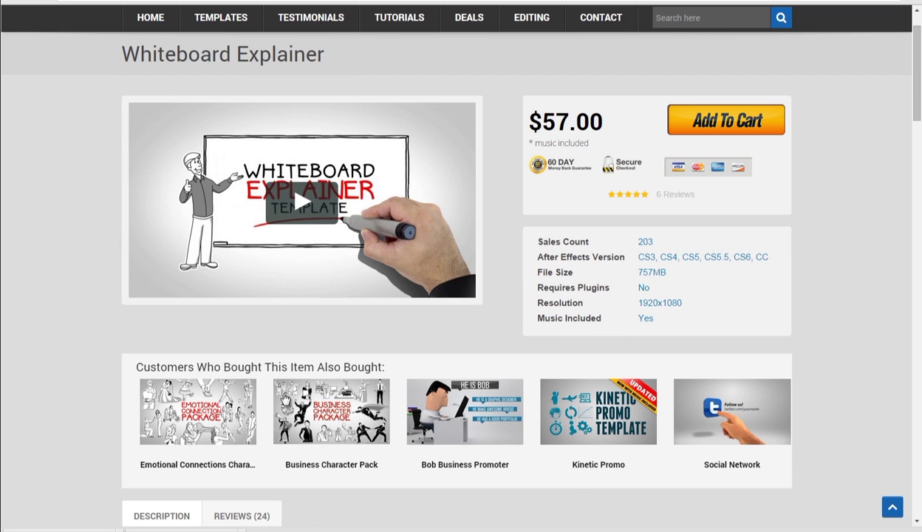
Show the Emotional Connections Character Pack preview card among the related items
mouse_move(170, 418)
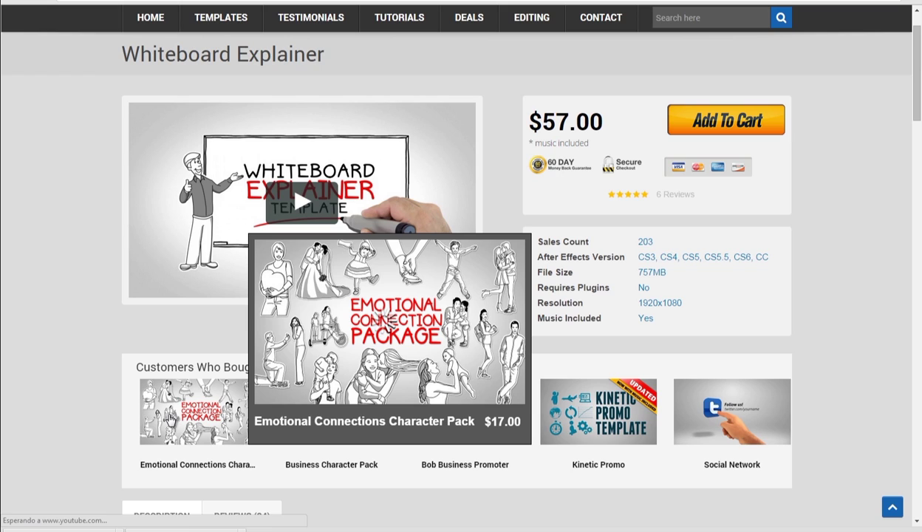